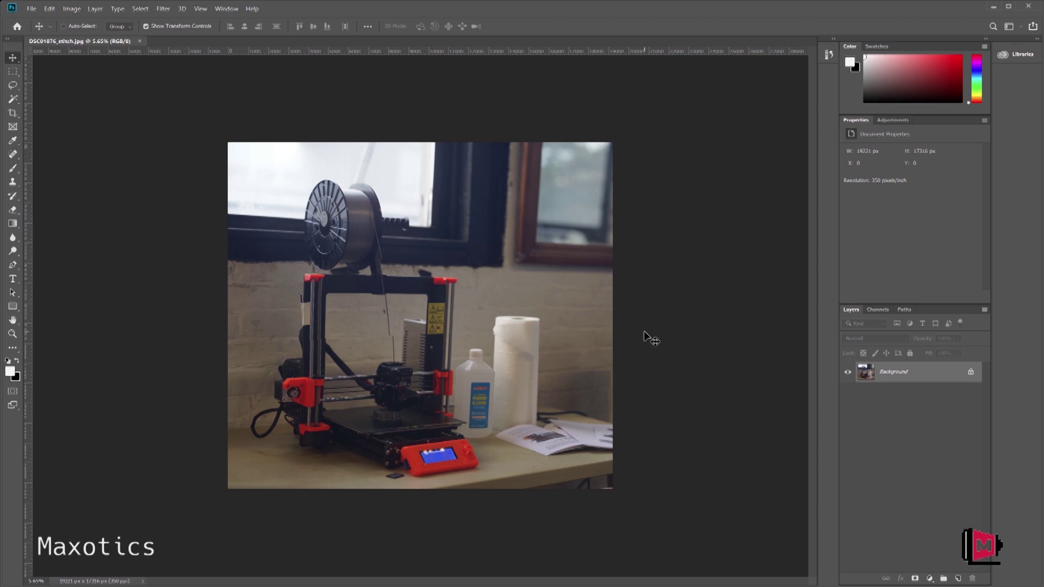
# Zoom and pan across the panorama to inspect the print head, belts, rod and extruder.
pyautogui.hotkey('ctrl', '+')
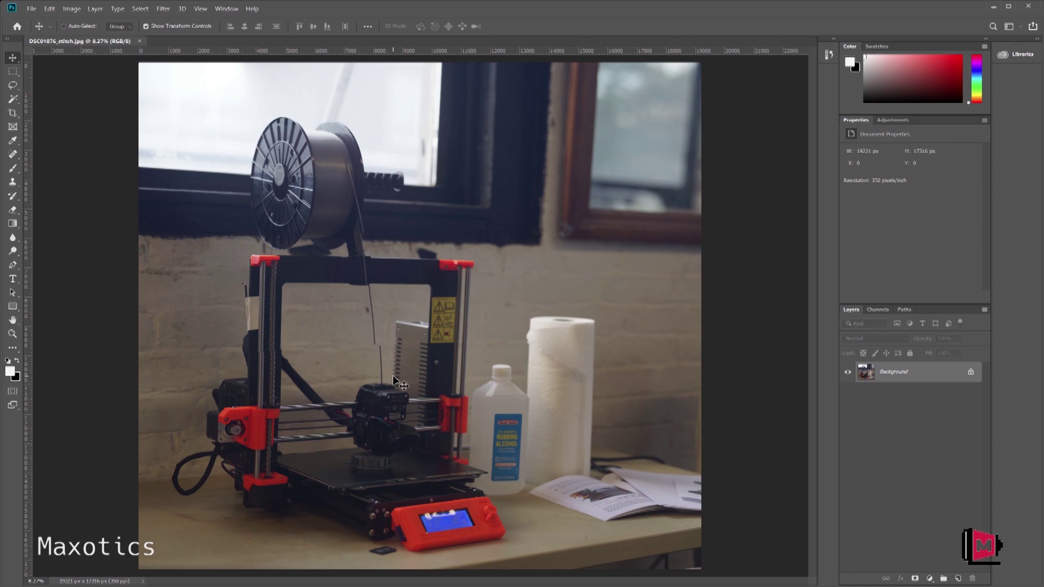
pyautogui.scroll(5, 394, 378)
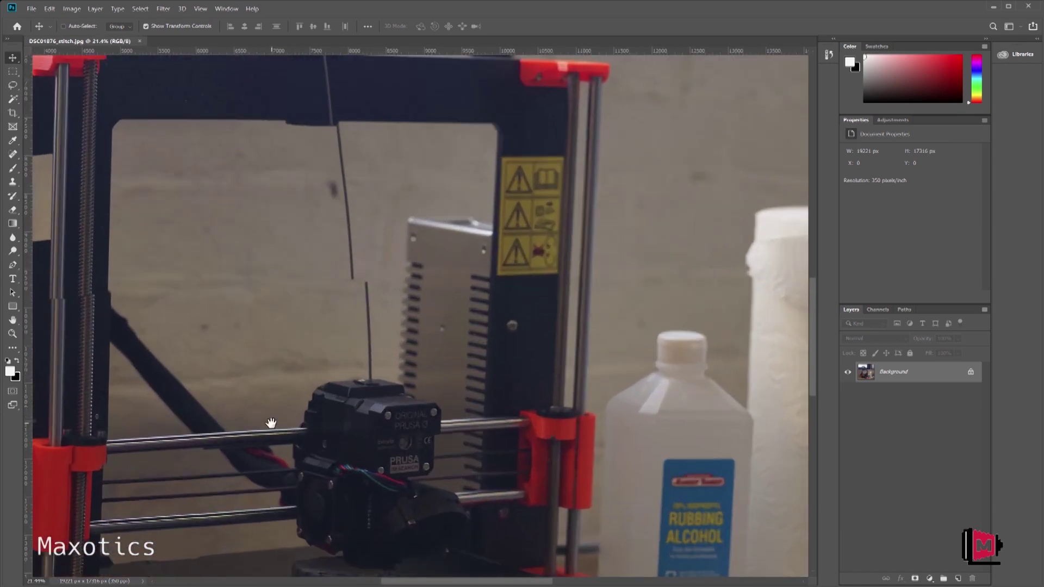
pyautogui.moveTo(270, 423); pyautogui.dragTo(562, 286)
pyautogui.scroll(3, 376, 392)
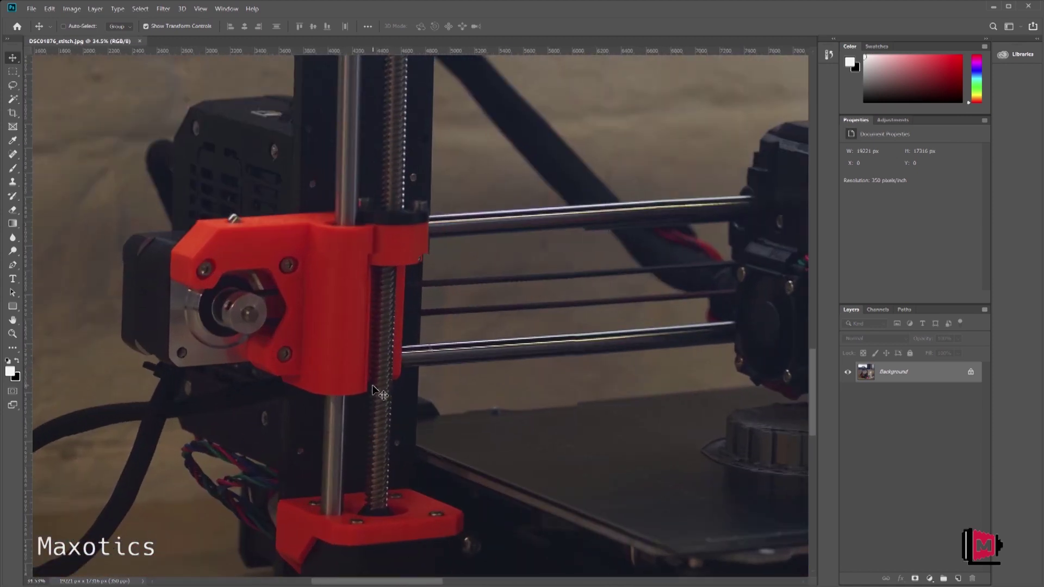
pyautogui.scroll(4, 459, 430)
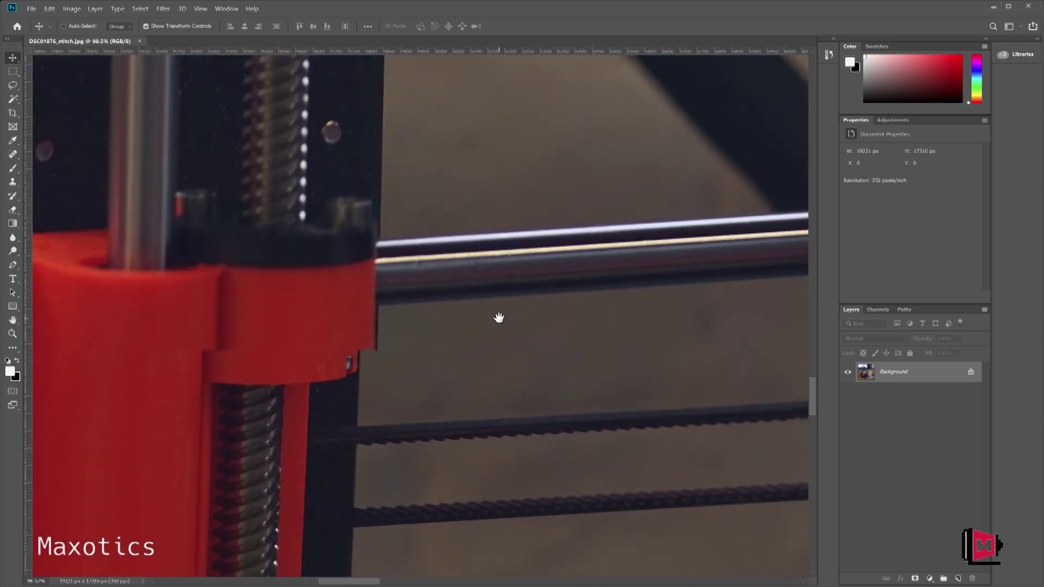
pyautogui.moveTo(499, 315); pyautogui.dragTo(522, 104)
pyautogui.scroll(2, 522, 105)
pyautogui.moveTo(415, 475); pyautogui.dragTo(467, 318)
pyautogui.scroll(3, 467, 319)
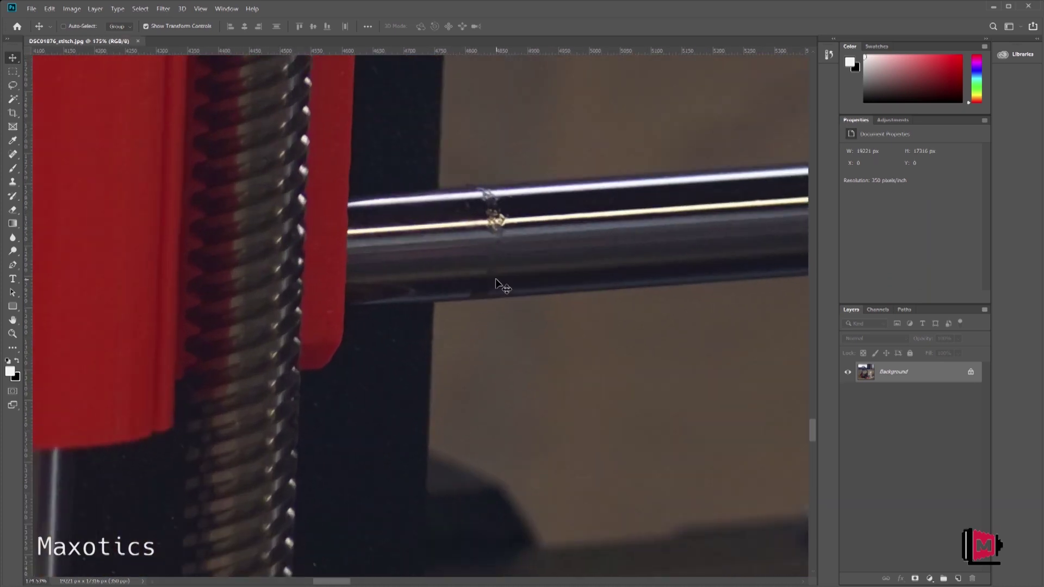
pyautogui.scroll(-10, 495, 279)
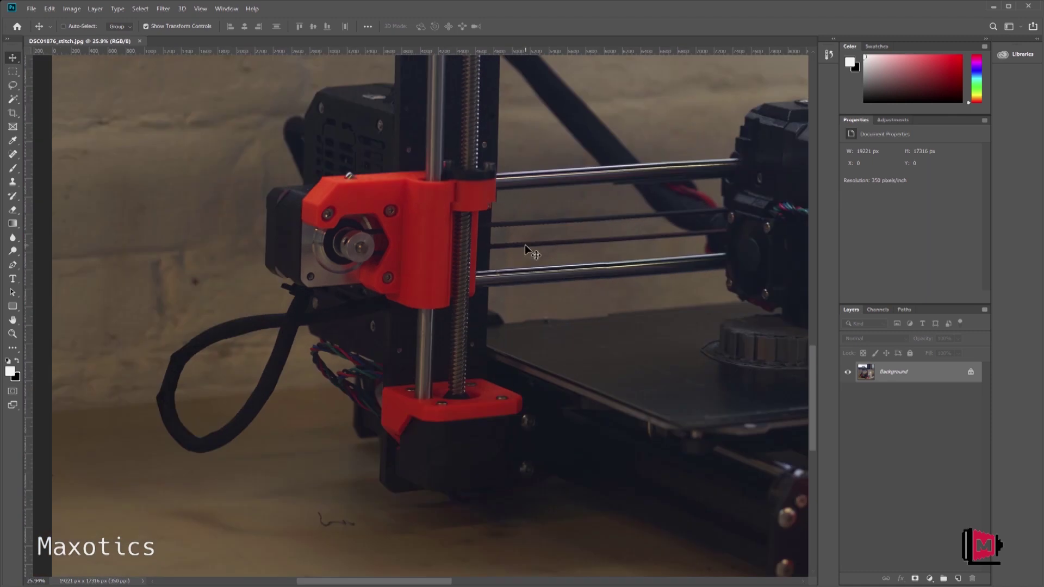
pyautogui.moveTo(524, 244); pyautogui.dragTo(377, 445)
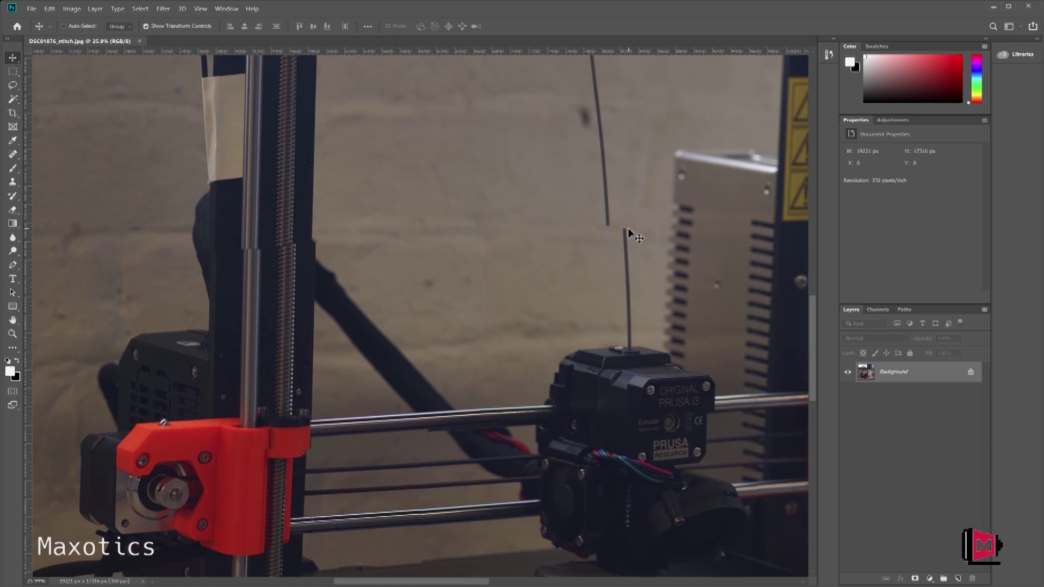
pyautogui.scroll(-8, 574, 298)
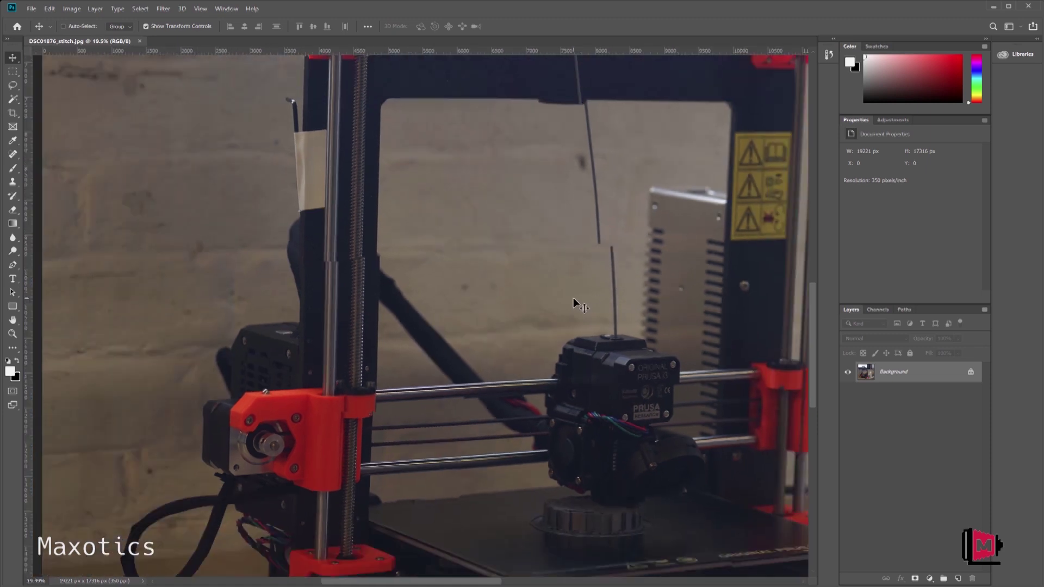
pyautogui.scroll(-1, 560, 251)
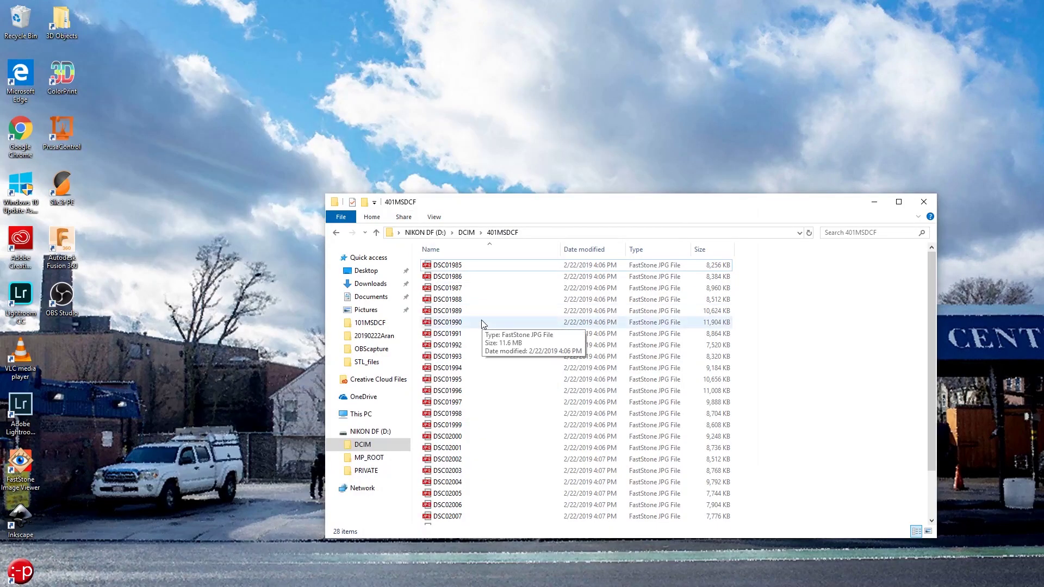
# Select all 28 photos in 401MSDCF and go to C: > Files2019_MaxoticsTemp.
pyautogui.click(439, 266)
pyautogui.hotkey('ctrl', 'a')
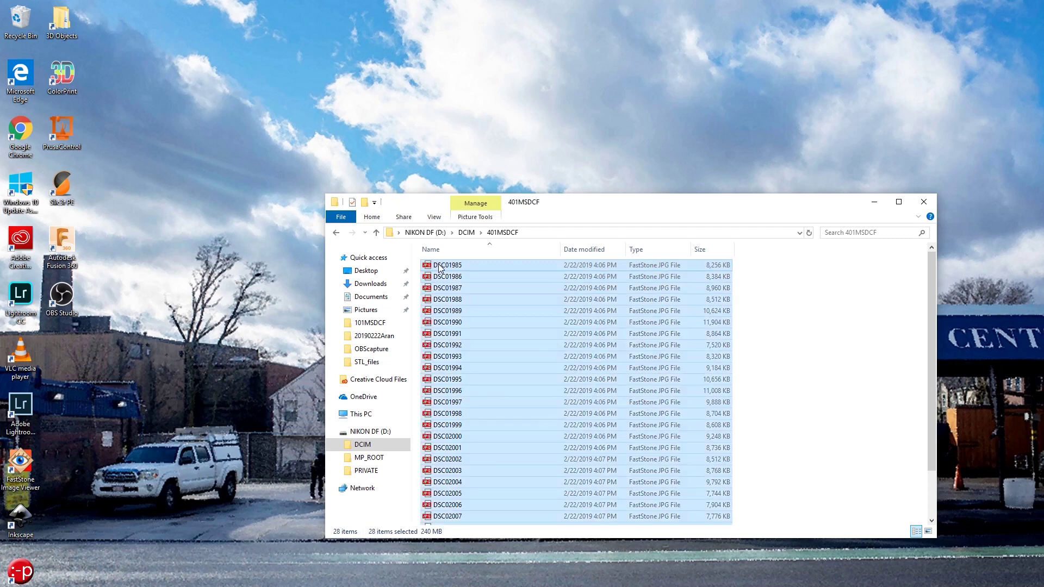
pyautogui.click(376, 415)
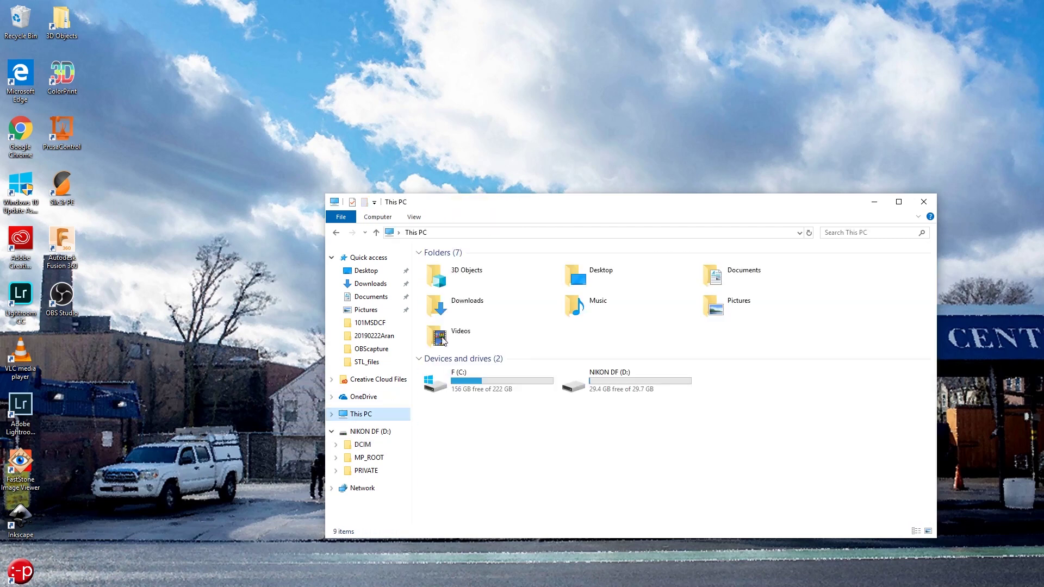
pyautogui.doubleClick(490, 378)
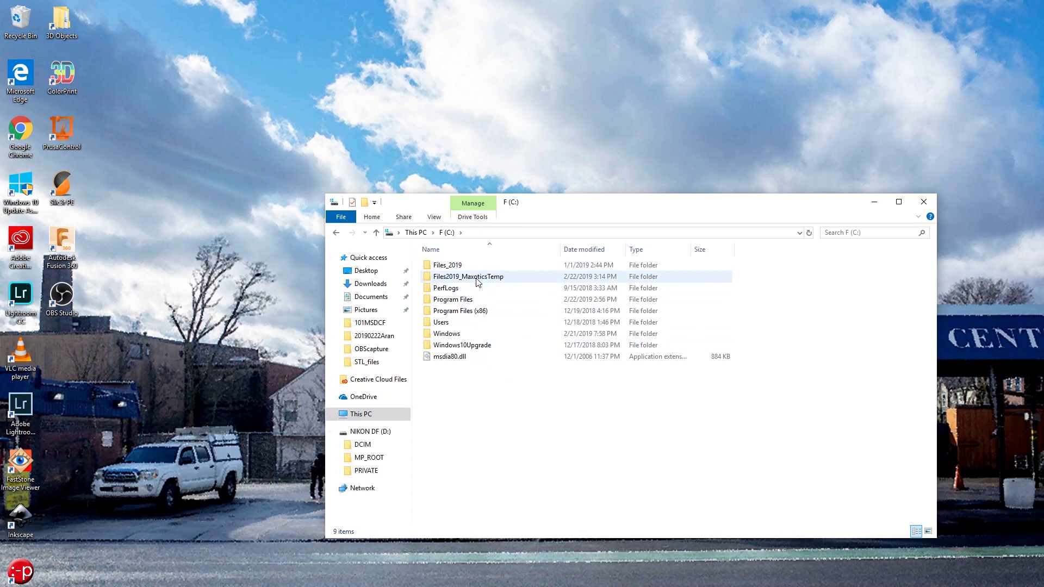
pyautogui.doubleClick(478, 281)
# Create a new folder named 20190222forYoutbue in Files2019_MaxoticsTemp.
pyautogui.rightClick(456, 378)
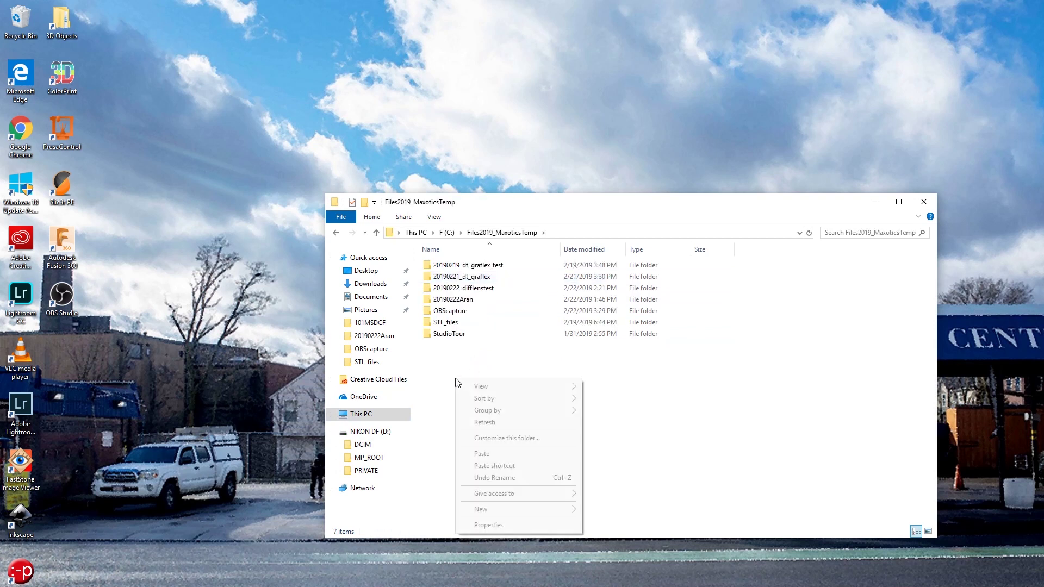
pyautogui.moveTo(564, 509)
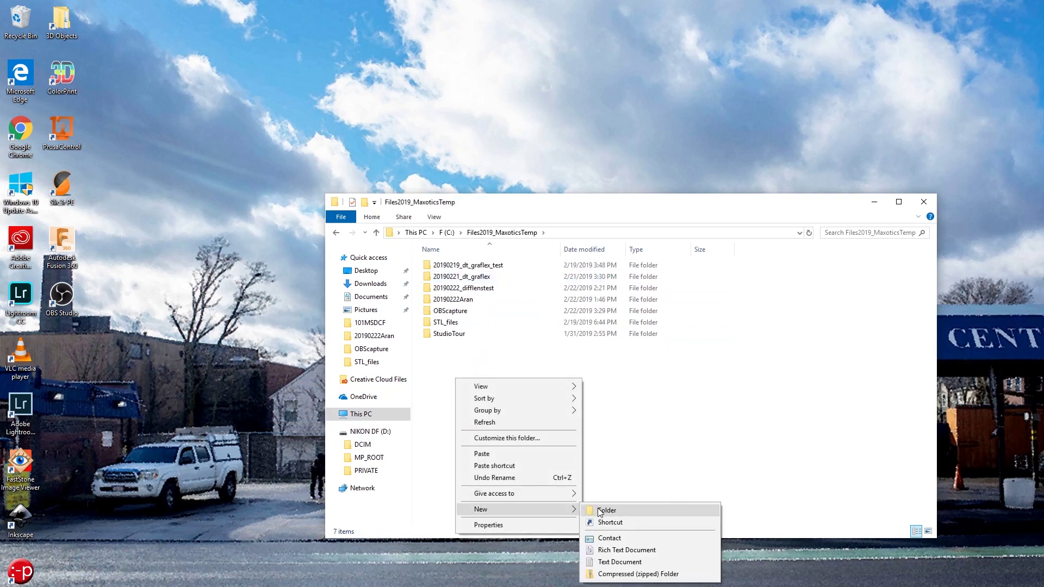
pyautogui.click(597, 511)
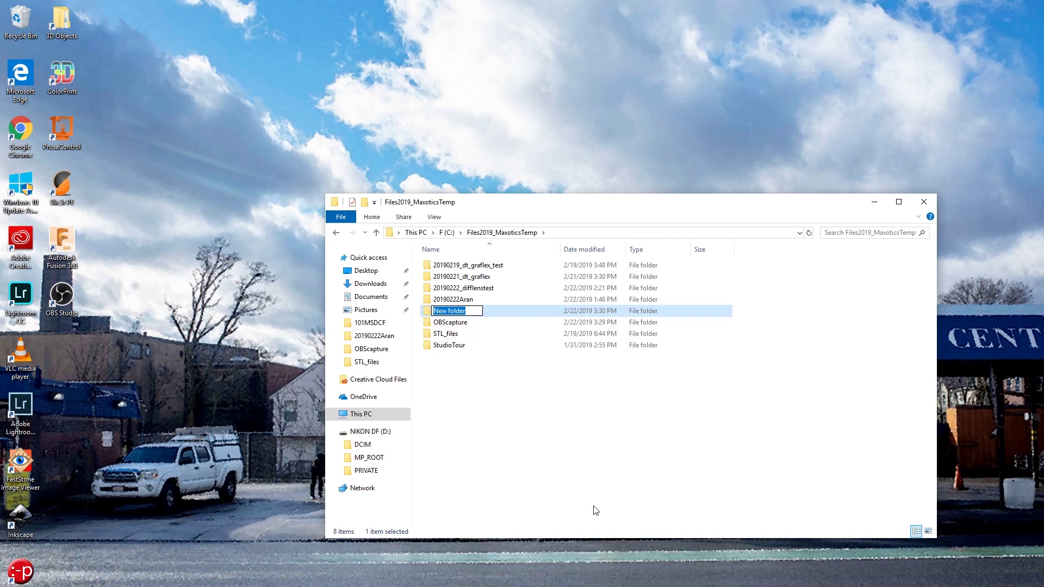
pyautogui.write('2019')
pyautogui.write('0223')
pyautogui.write('2for')
pyautogui.write('YoutT')
pyautogui.press('BackSpace')
pyautogui.write('bue')
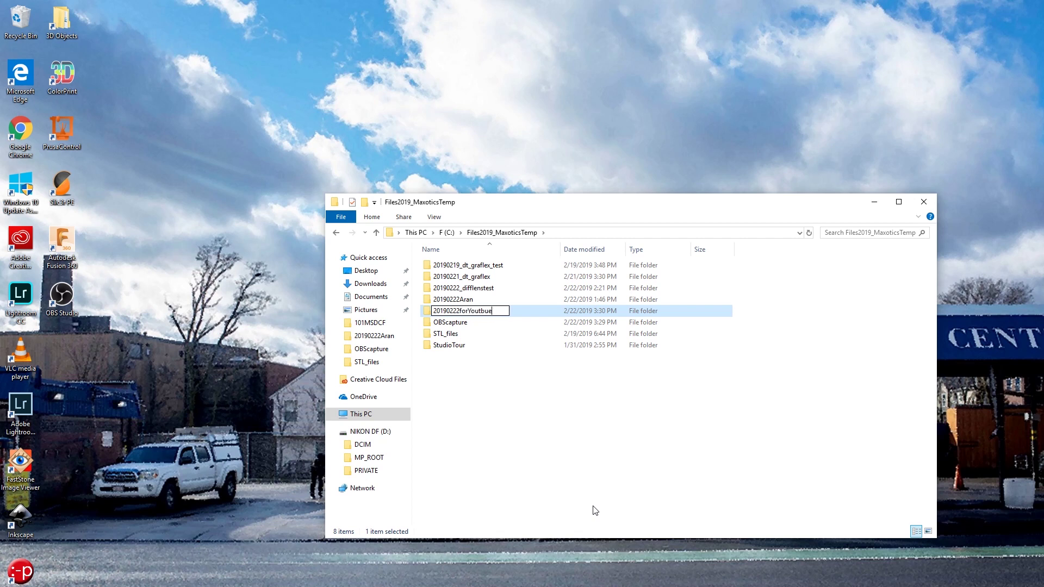
pyautogui.press('Return')
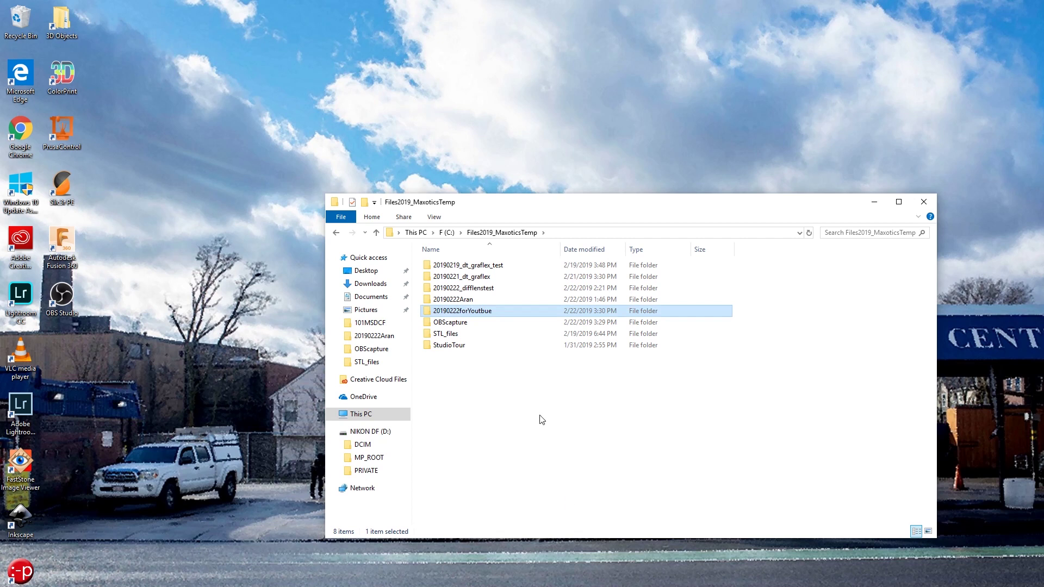
# Open the 20190222forYoutbue folder and paste the copied photos into it.
pyautogui.click(524, 316)
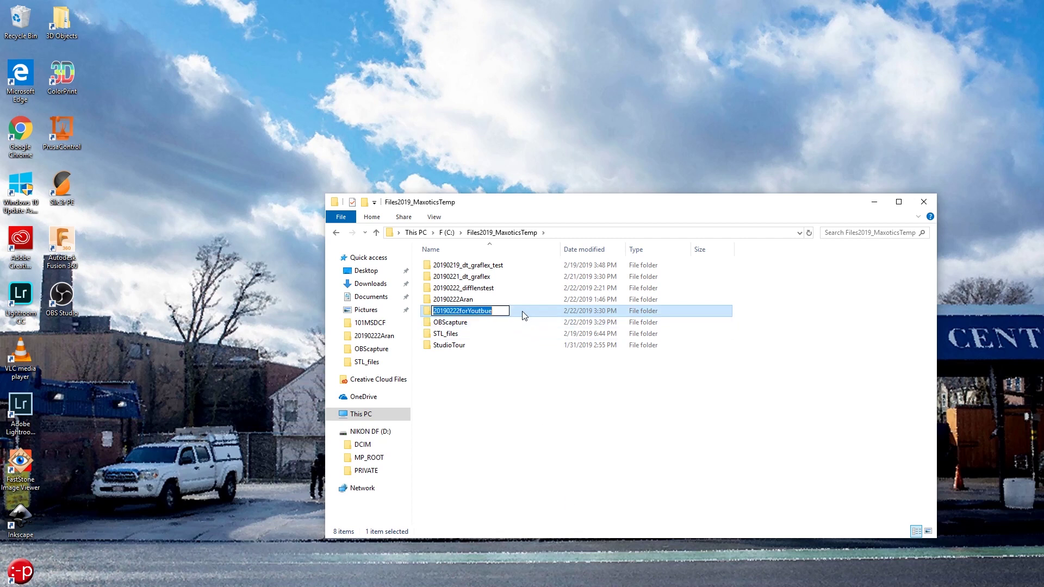
pyautogui.press('Escape')
pyautogui.doubleClick(469, 314)
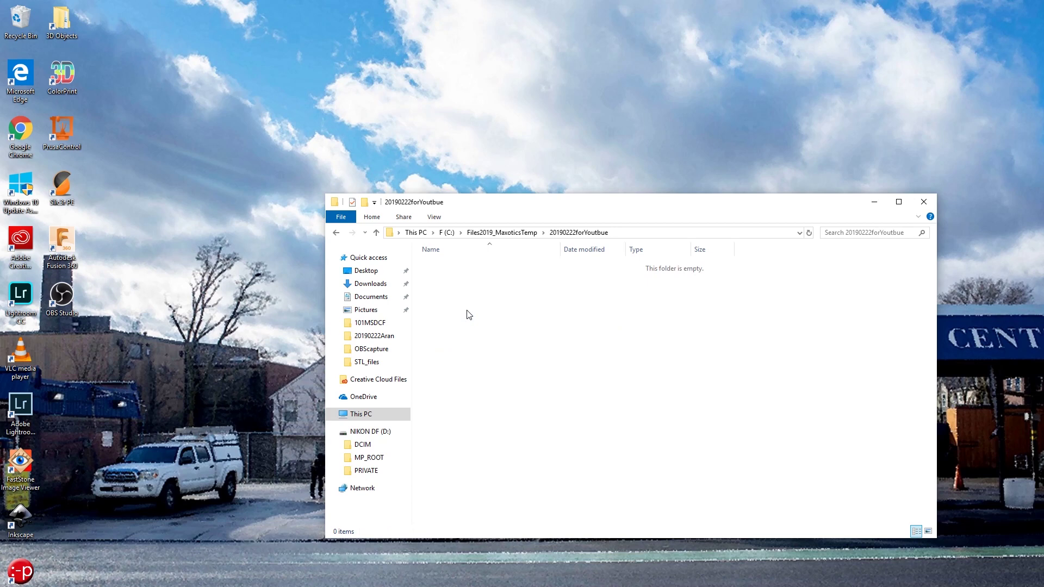
pyautogui.hotkey('ctrl', 'v')
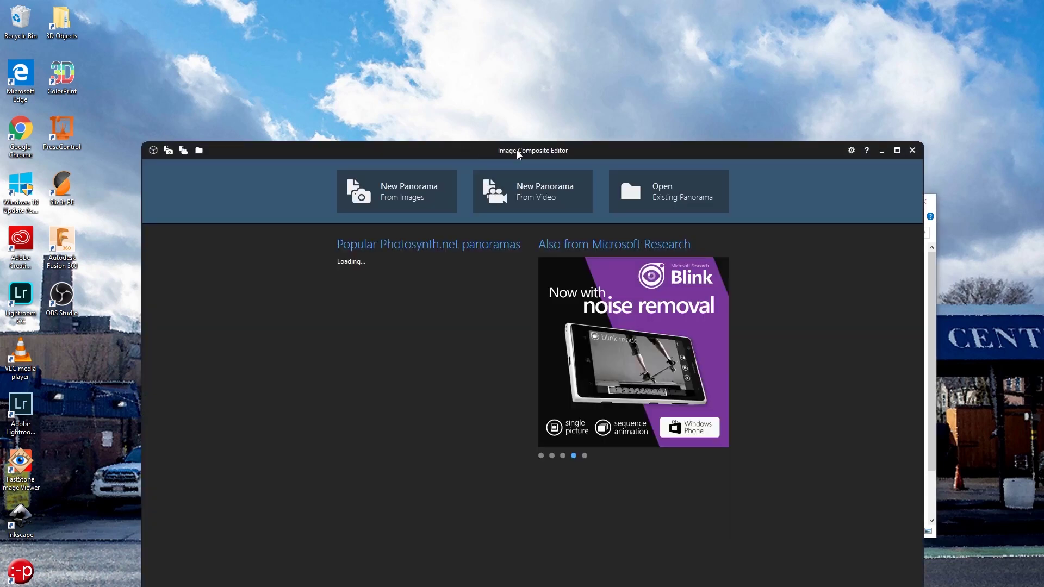
# Import all 28 photos from the 20190222forYoutbue folder as a new panorama with Planar motion.
pyautogui.click(897, 150)
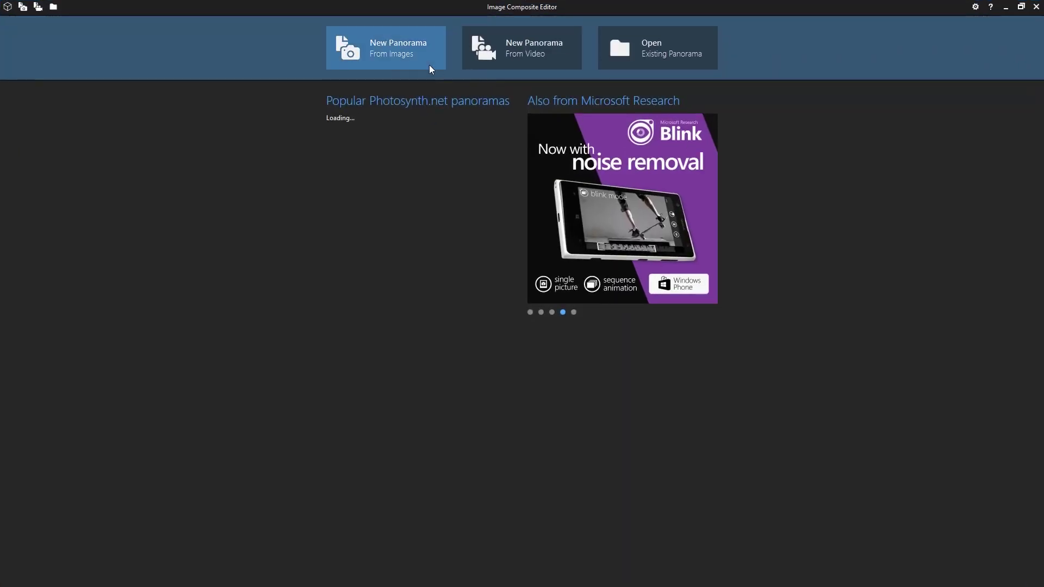
pyautogui.click(379, 51)
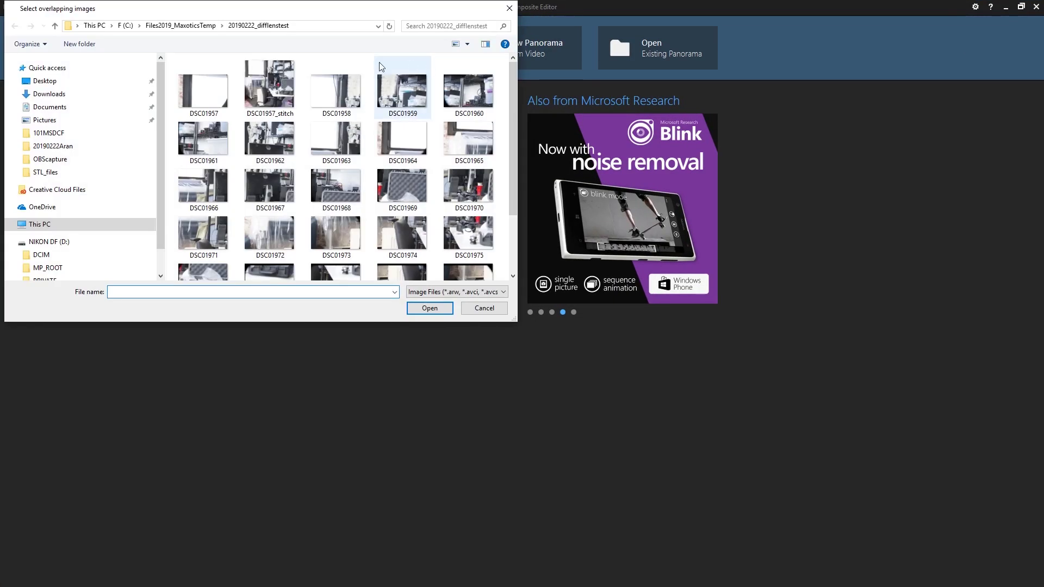
pyautogui.click(207, 27)
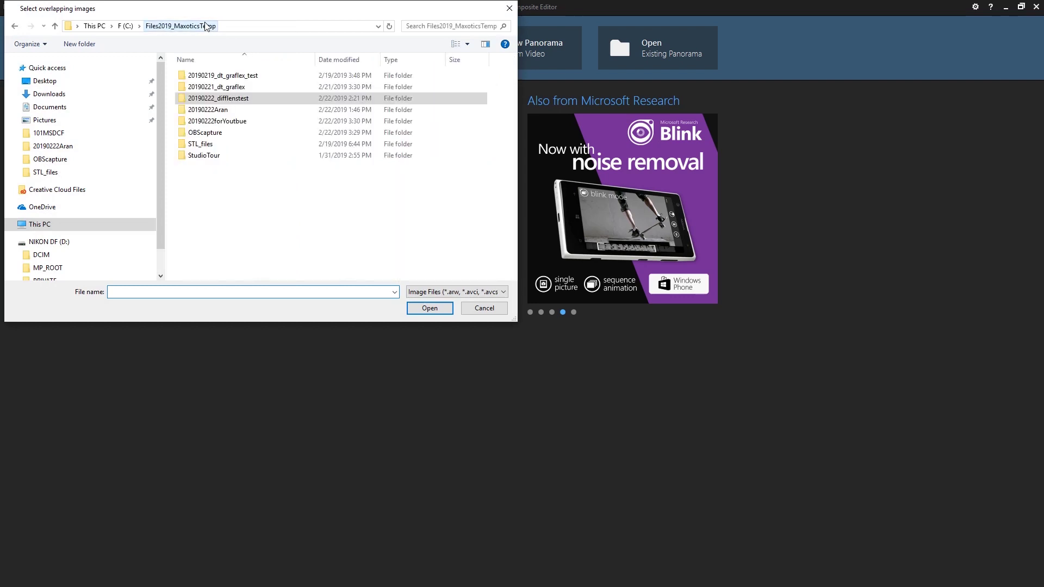
pyautogui.doubleClick(218, 126)
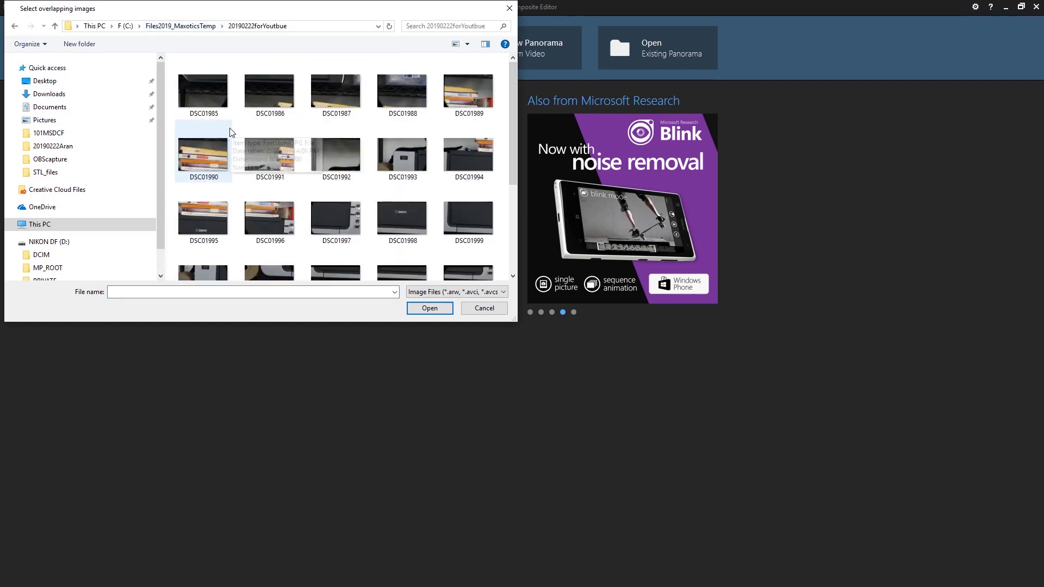
pyautogui.hotkey('ctrl', 'a')
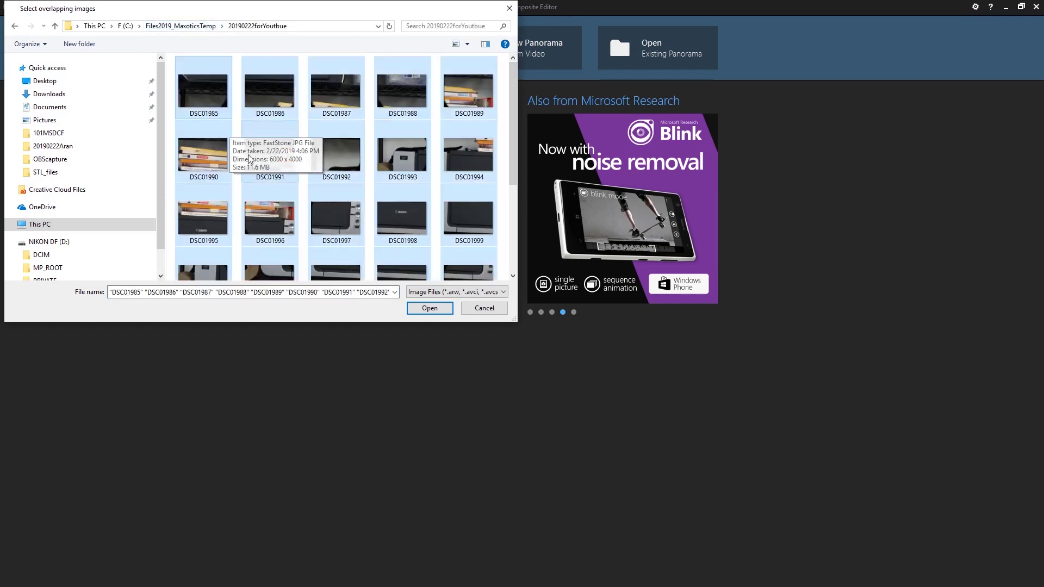
pyautogui.click(431, 309)
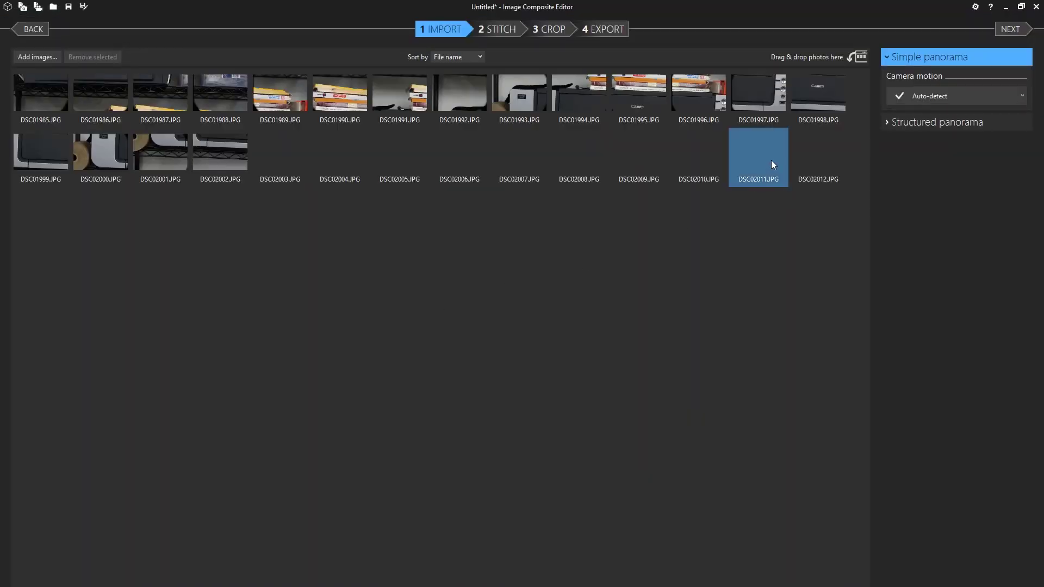
pyautogui.click(915, 99)
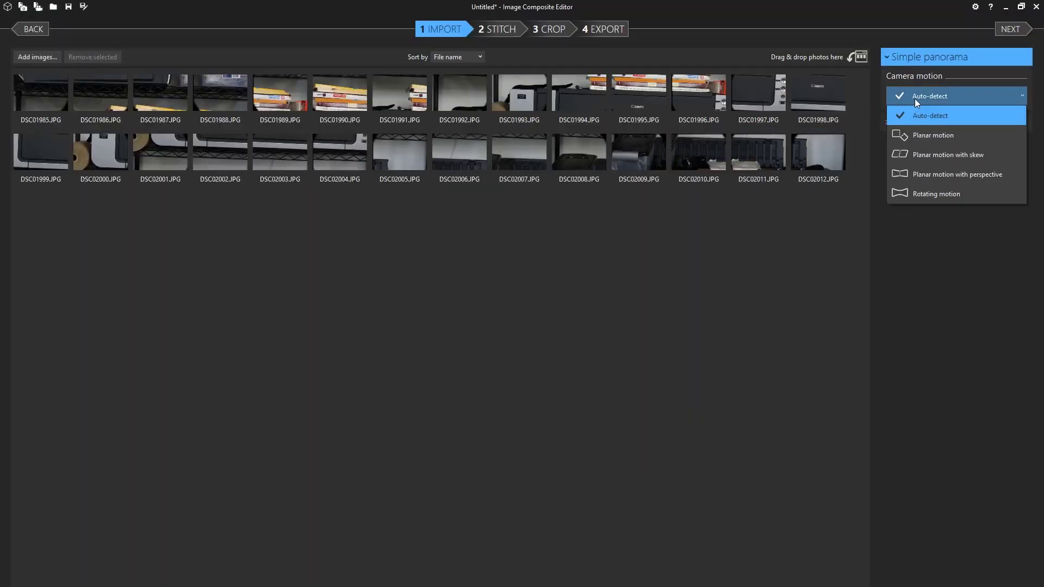
pyautogui.click(921, 136)
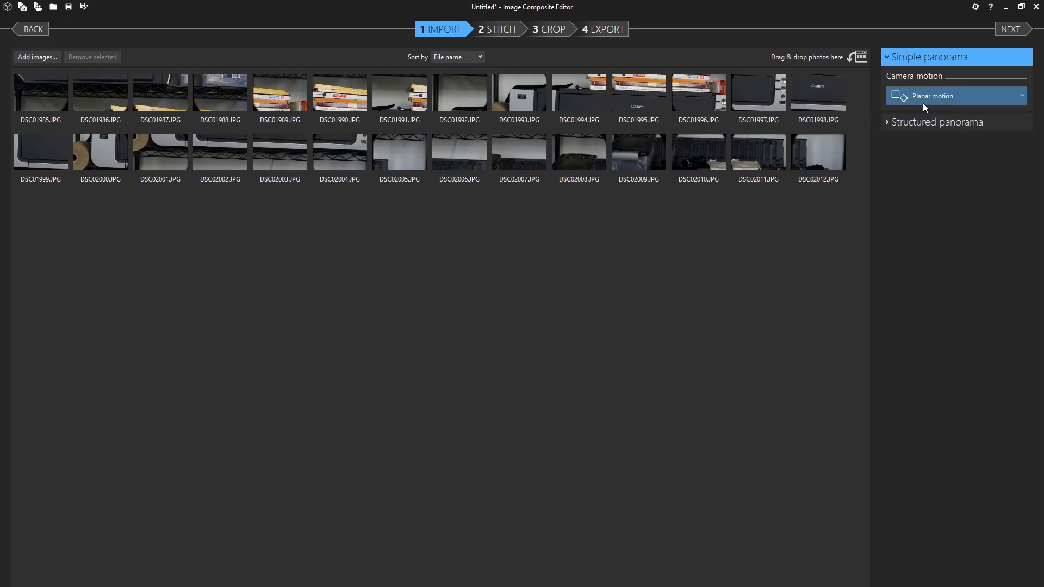
# Set a structured 4-column grid from the top-left, auto overlap, 45% vertical, then stitch.
pyautogui.click(925, 122)
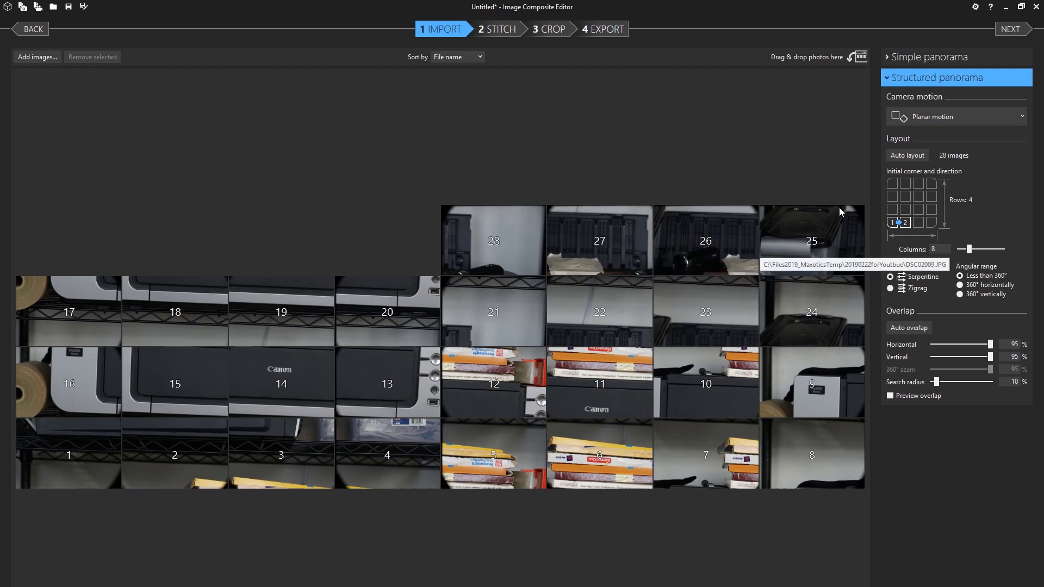
pyautogui.click(893, 184)
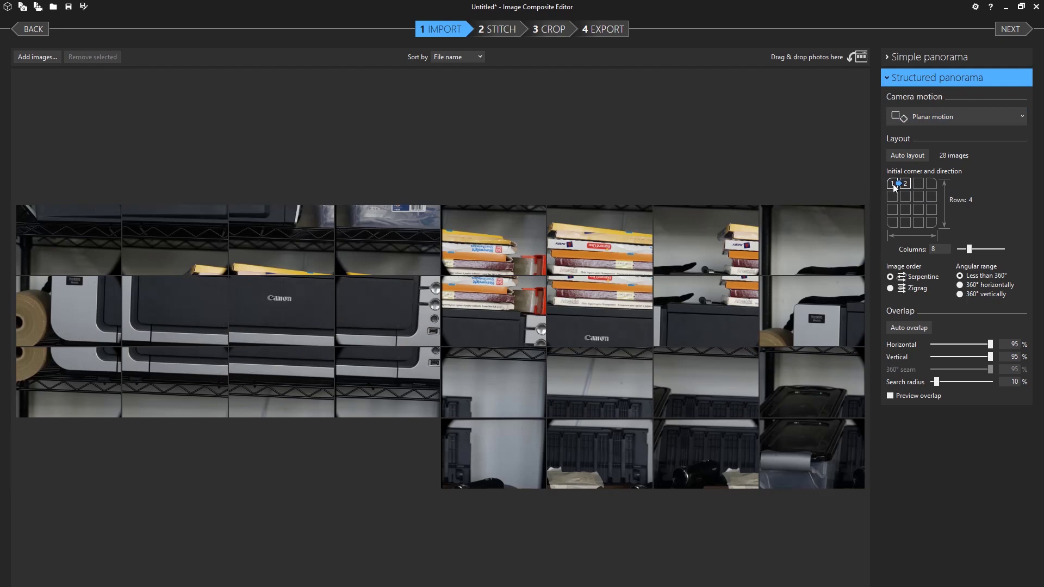
pyautogui.moveTo(970, 251); pyautogui.dragTo(962, 254)
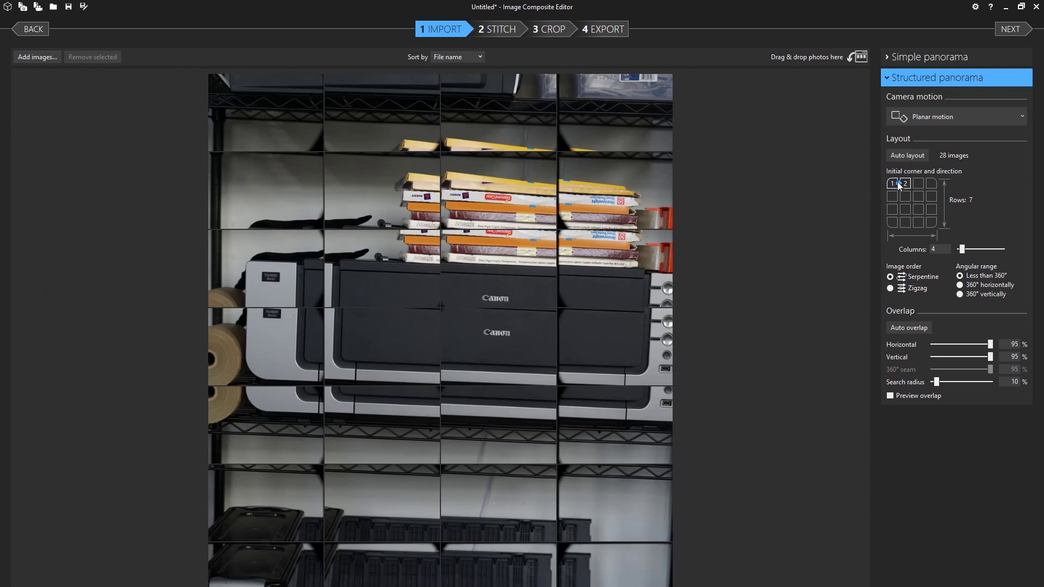
pyautogui.click(915, 329)
pyautogui.moveTo(949, 356)
pyautogui.mouseDown()
pyautogui.moveTo(971, 357)
pyautogui.moveTo(959, 356)
pyautogui.mouseUp()
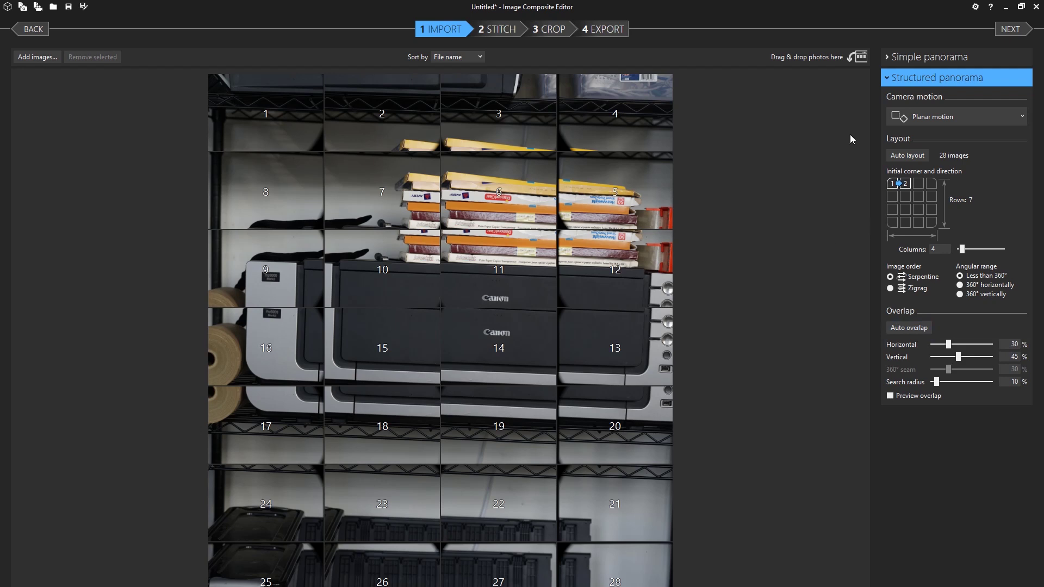
pyautogui.click(1001, 28)
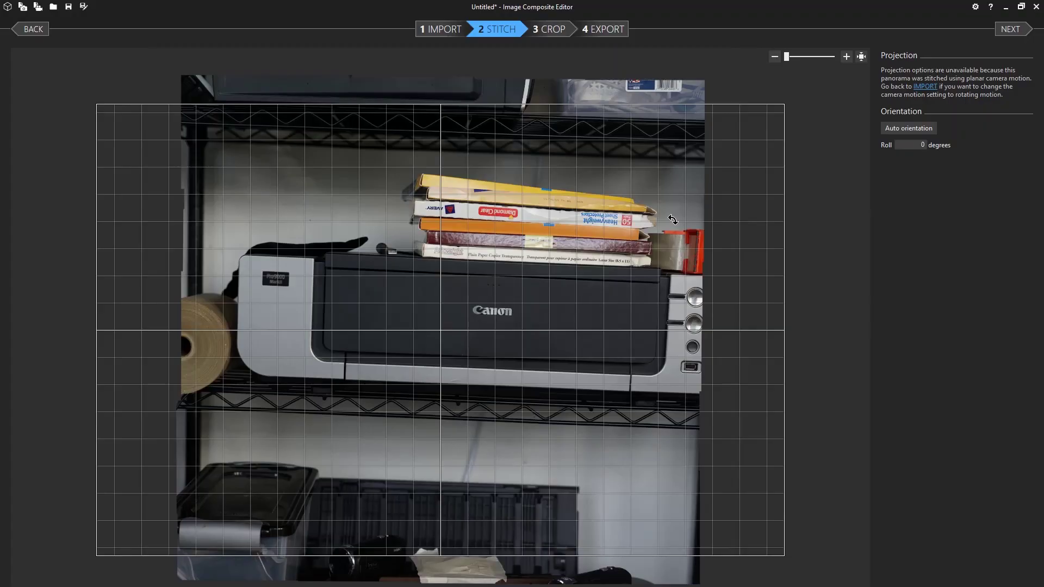
# Rotate the stitched panorama to a 2.05-degree roll and continue to the crop step.
pyautogui.moveTo(674, 218); pyautogui.dragTo(673, 212)
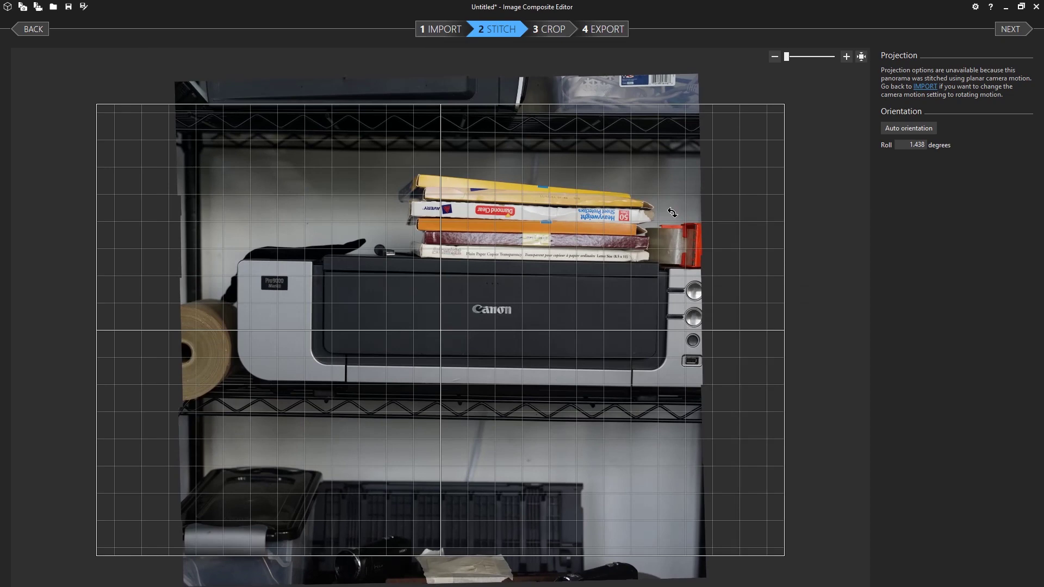
pyautogui.moveTo(673, 212); pyautogui.dragTo(674, 206)
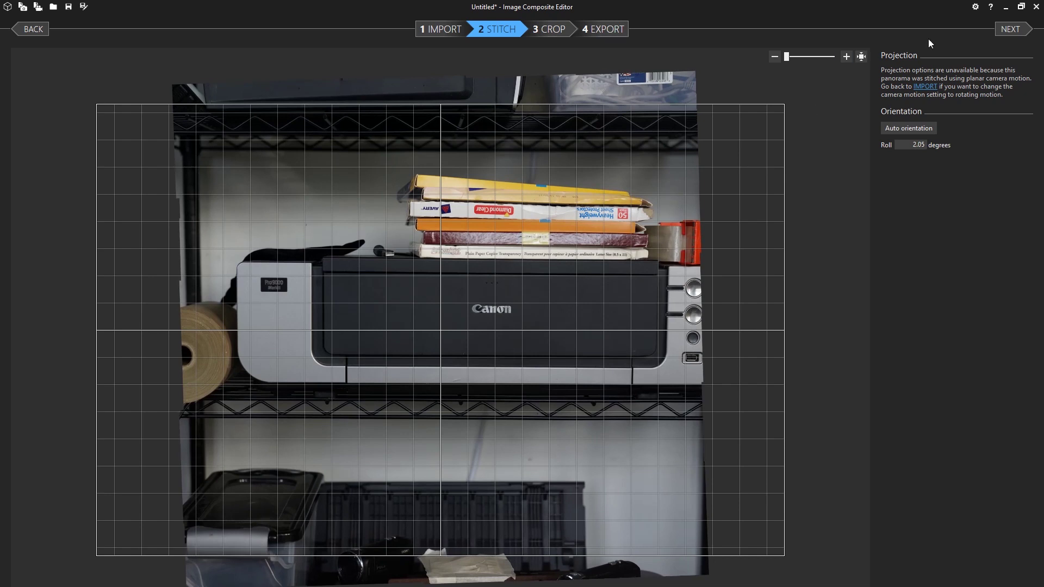
pyautogui.click(1009, 29)
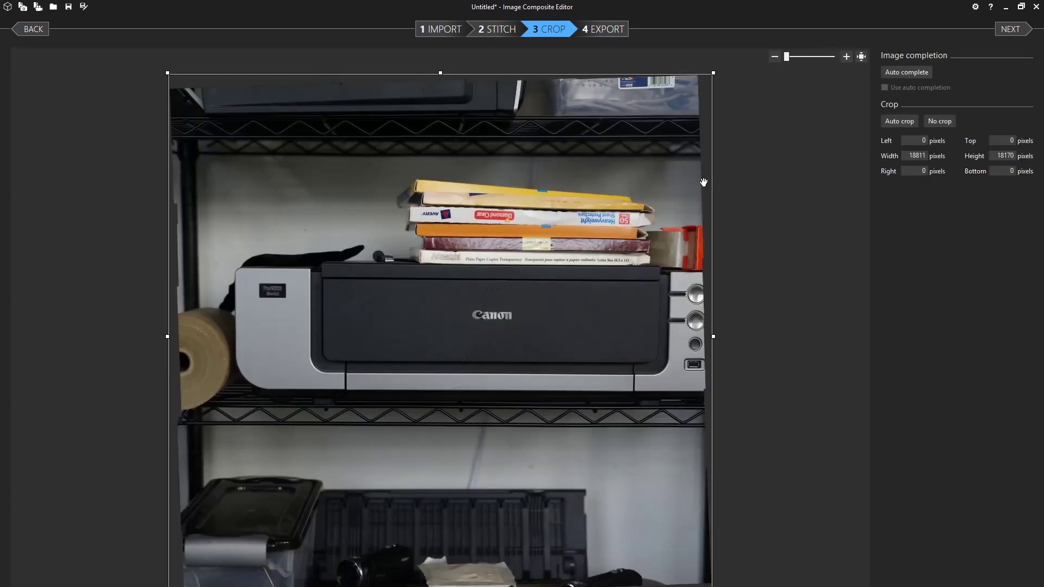
# Crop 208 px from top and bottom, 397 from right, 680 from left, then continue.
pyautogui.moveTo(441, 72); pyautogui.dragTo(440, 79)
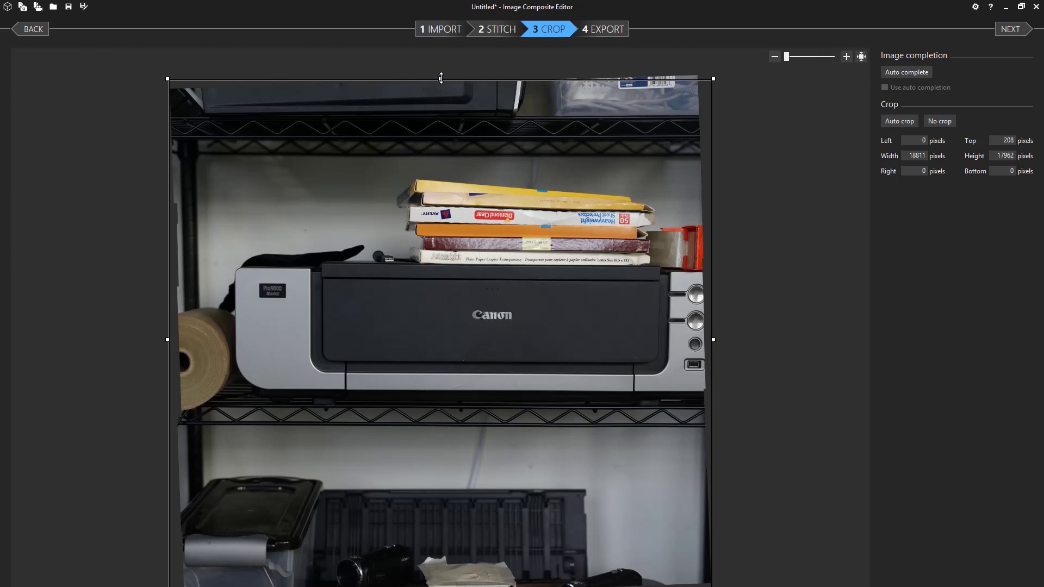
pyautogui.moveTo(713, 339); pyautogui.dragTo(702, 340)
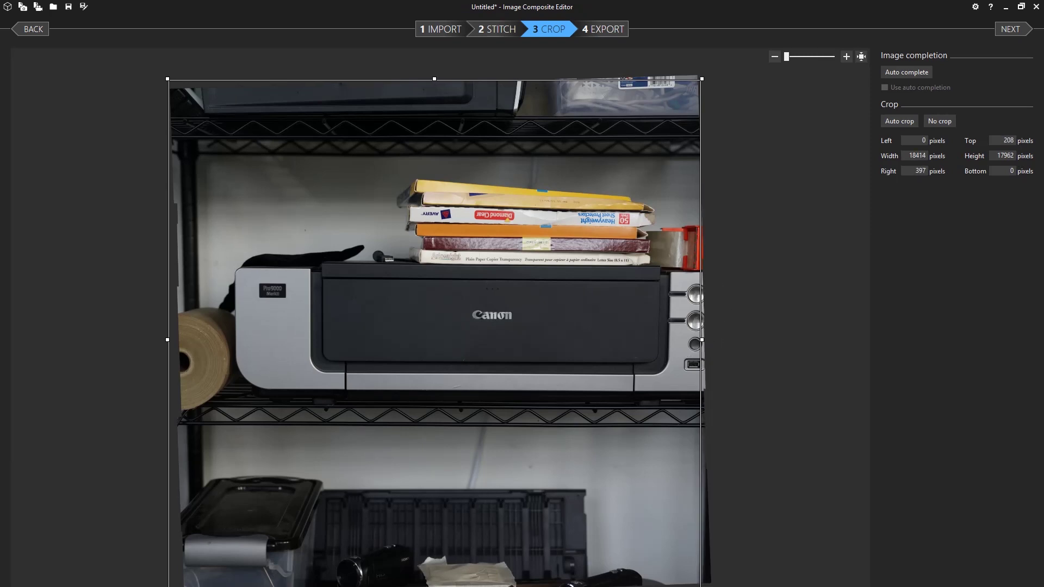
pyautogui.moveTo(435, 586); pyautogui.dragTo(435, 580)
pyautogui.moveTo(168, 336); pyautogui.dragTo(187, 336)
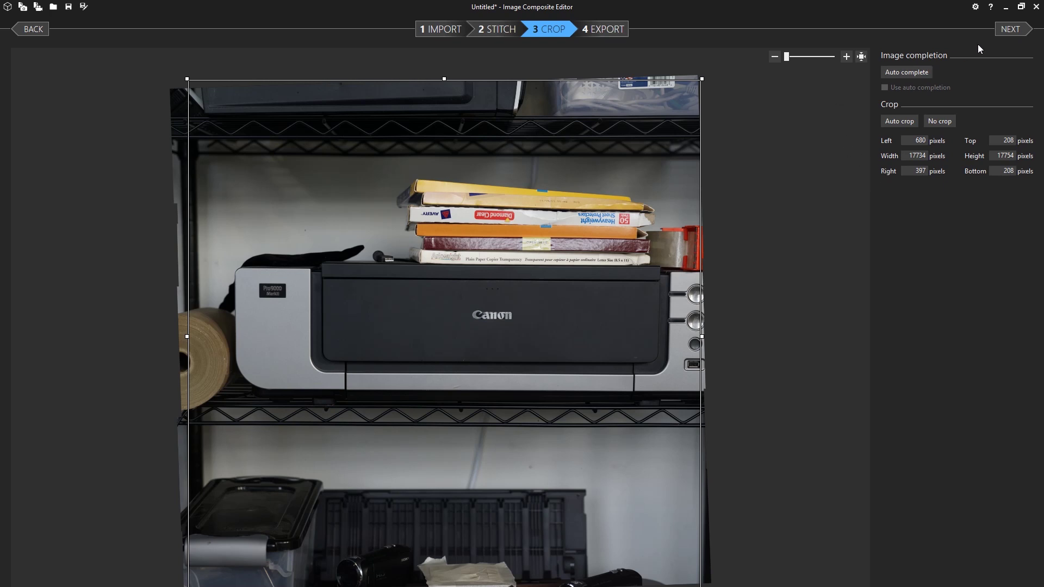
pyautogui.click(1007, 31)
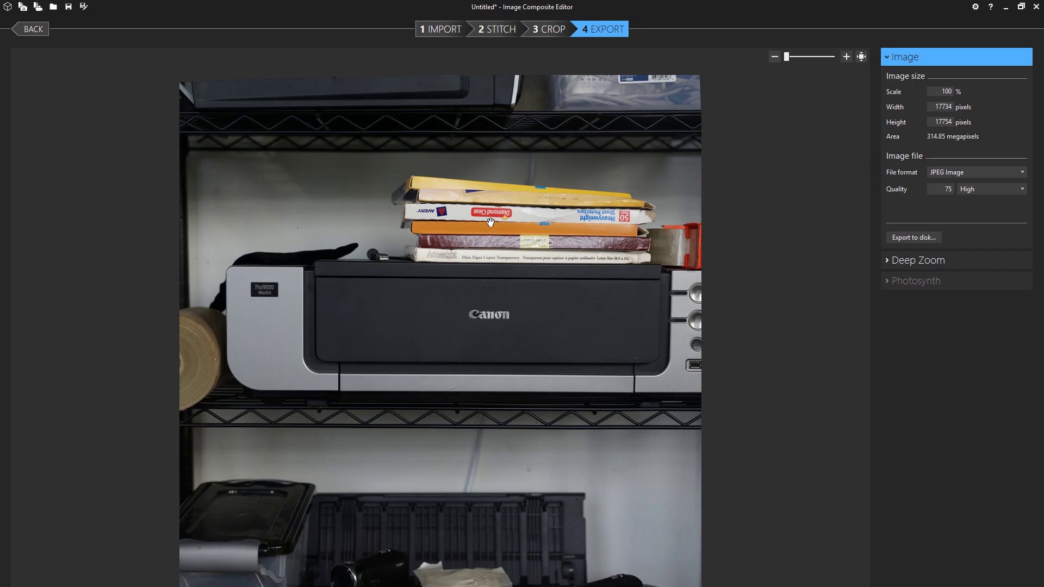
pyautogui.scroll(5, 508, 239)
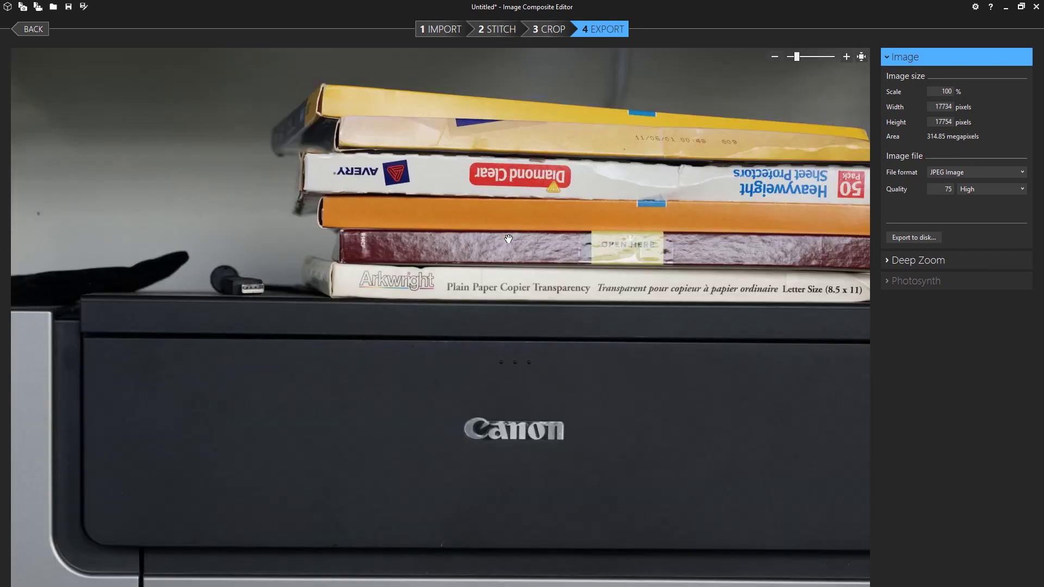
pyautogui.scroll(2, 510, 240)
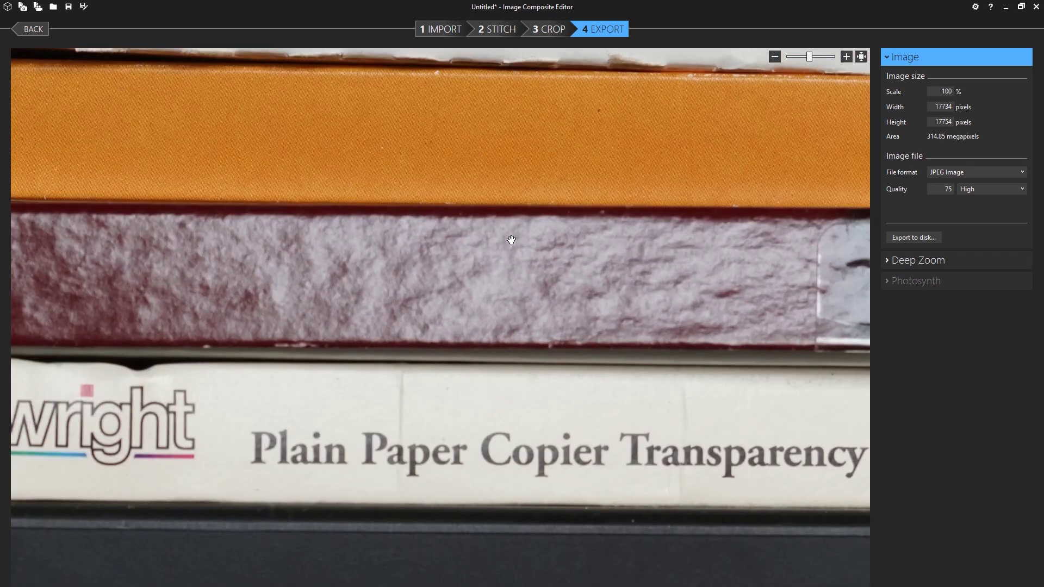
pyautogui.scroll(3, 510, 239)
pyautogui.moveTo(484, 343); pyautogui.dragTo(496, 110)
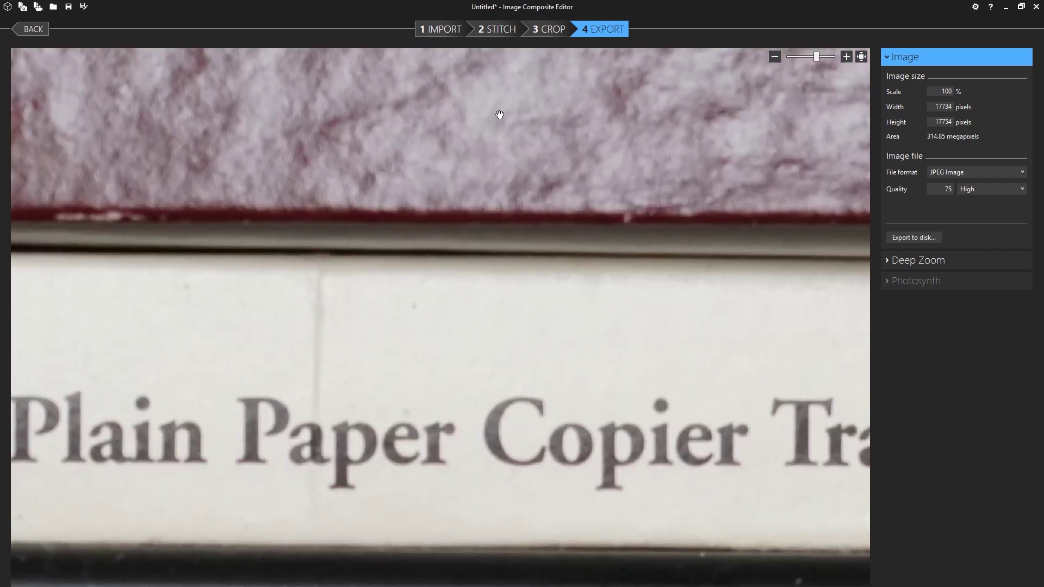
pyautogui.scroll(-2, 444, 242)
pyautogui.moveTo(341, 217); pyautogui.dragTo(471, 237)
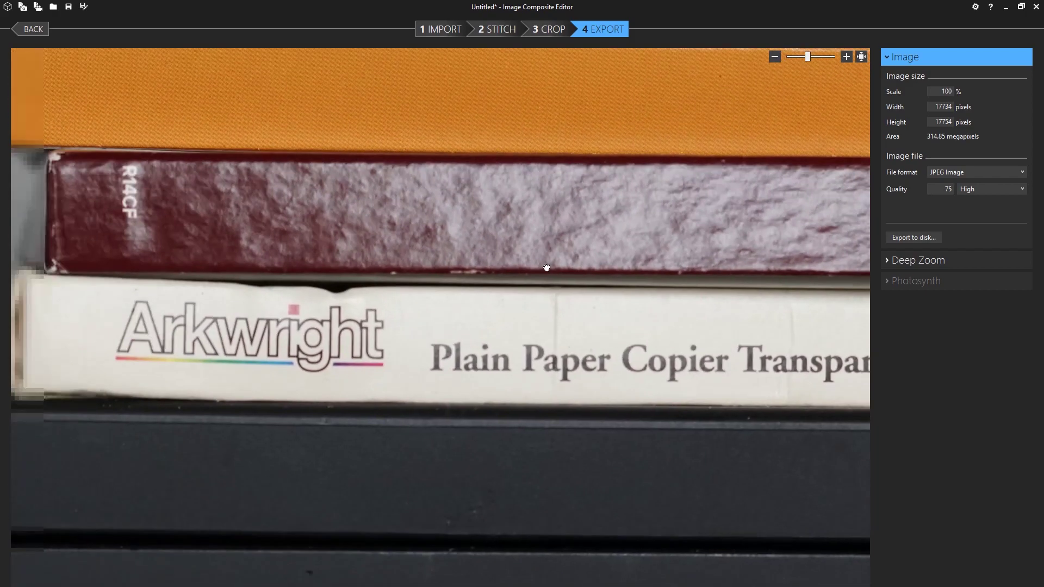
pyautogui.scroll(-2, 400, 228)
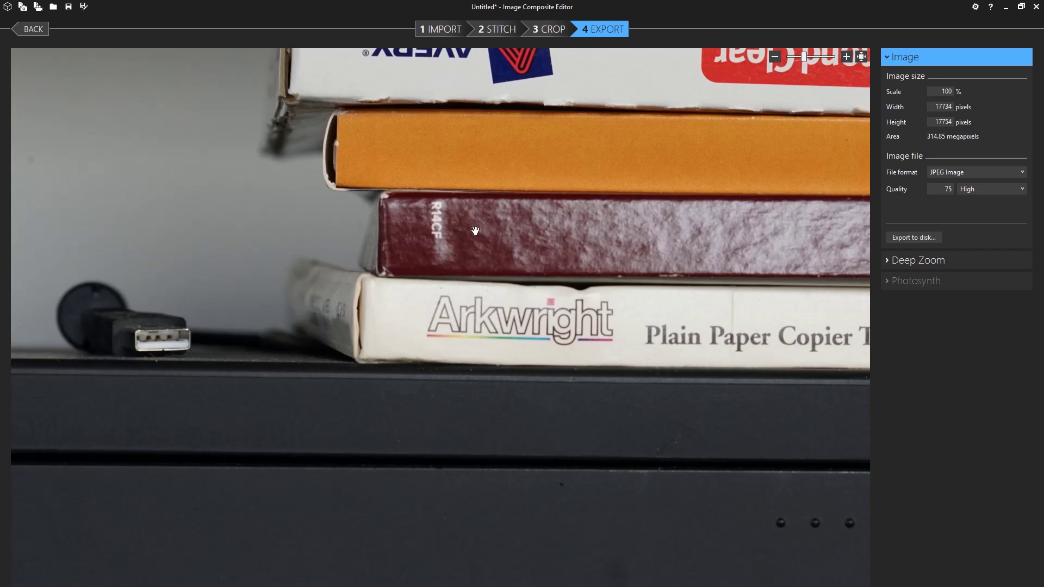
pyautogui.moveTo(348, 227); pyautogui.dragTo(533, 236)
pyautogui.scroll(3, 410, 242)
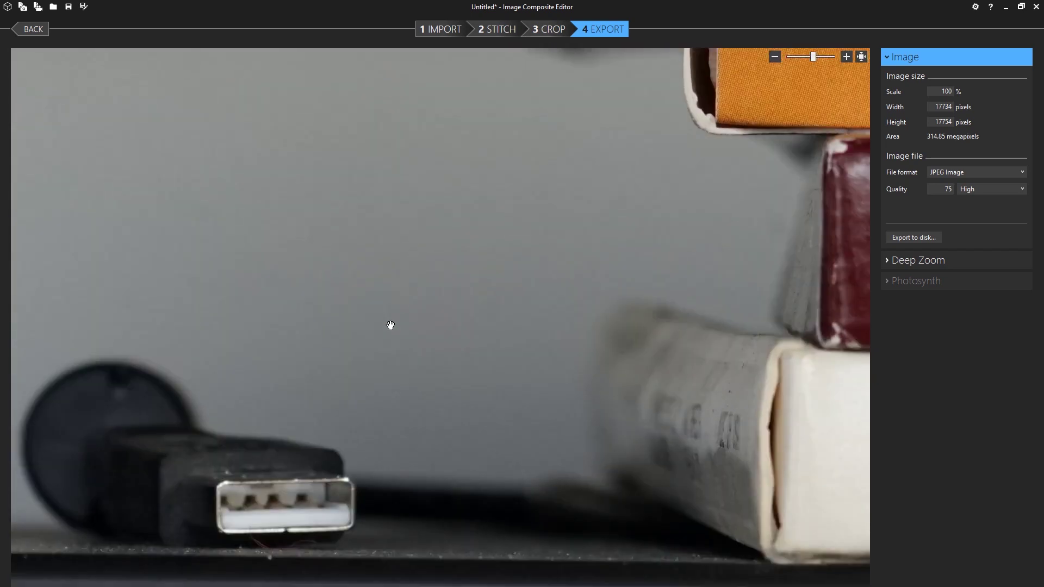
pyautogui.moveTo(389, 326); pyautogui.dragTo(582, 185)
pyautogui.scroll(2, 527, 289)
pyautogui.scroll(2, 553, 252)
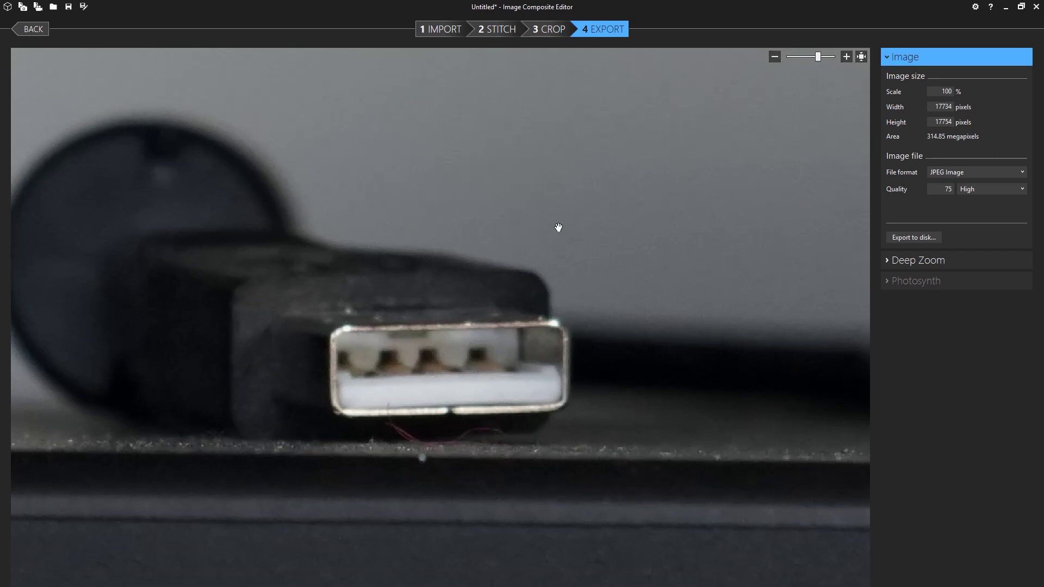
pyautogui.scroll(-5, 558, 229)
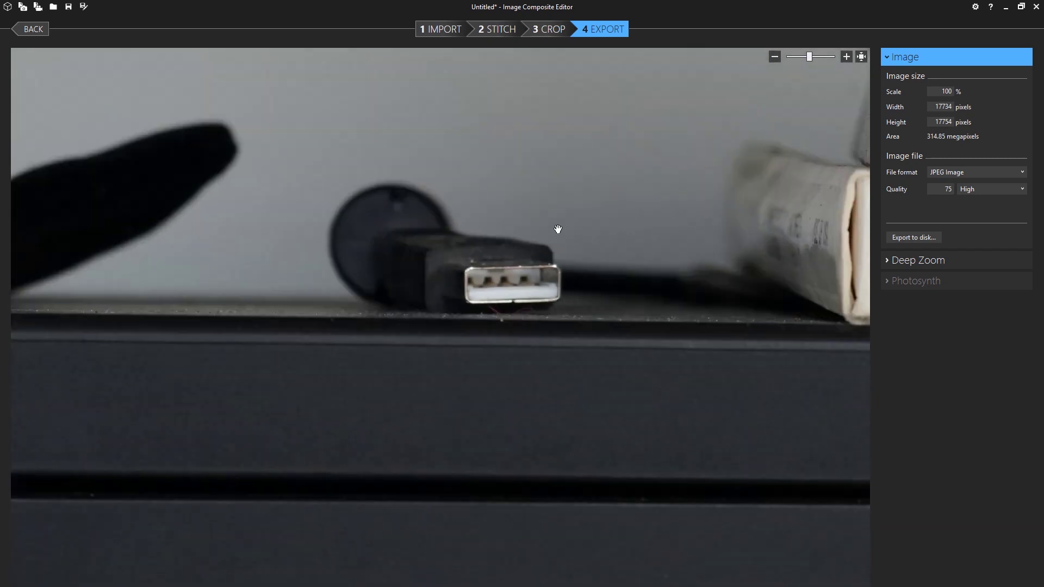
pyautogui.scroll(-4, 558, 229)
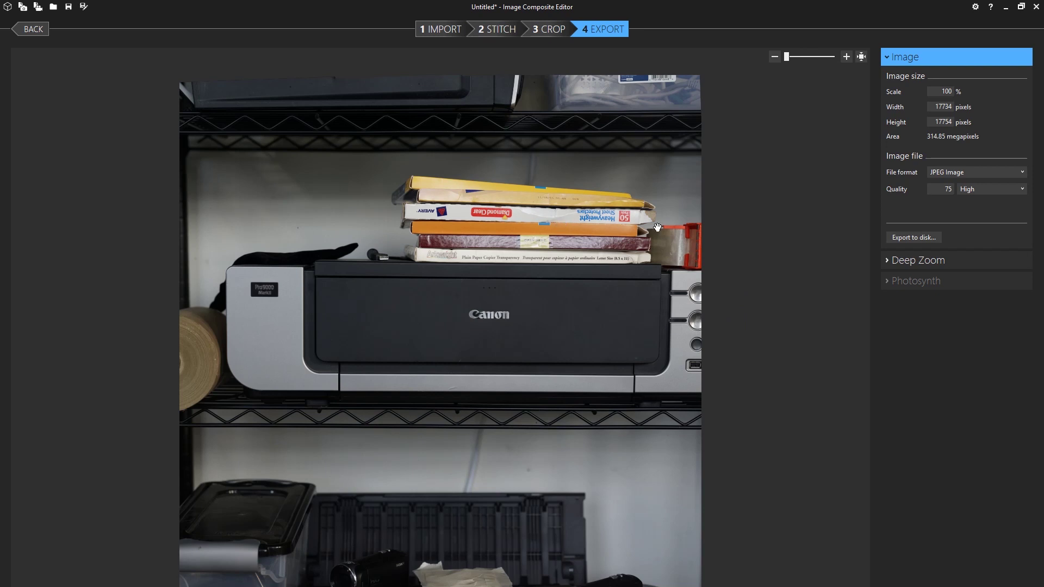
# Export the panorama to disk as a Superb (90) quality JPEG named DSC01985_stitch.
pyautogui.click(980, 189)
pyautogui.click(986, 232)
pyautogui.click(908, 237)
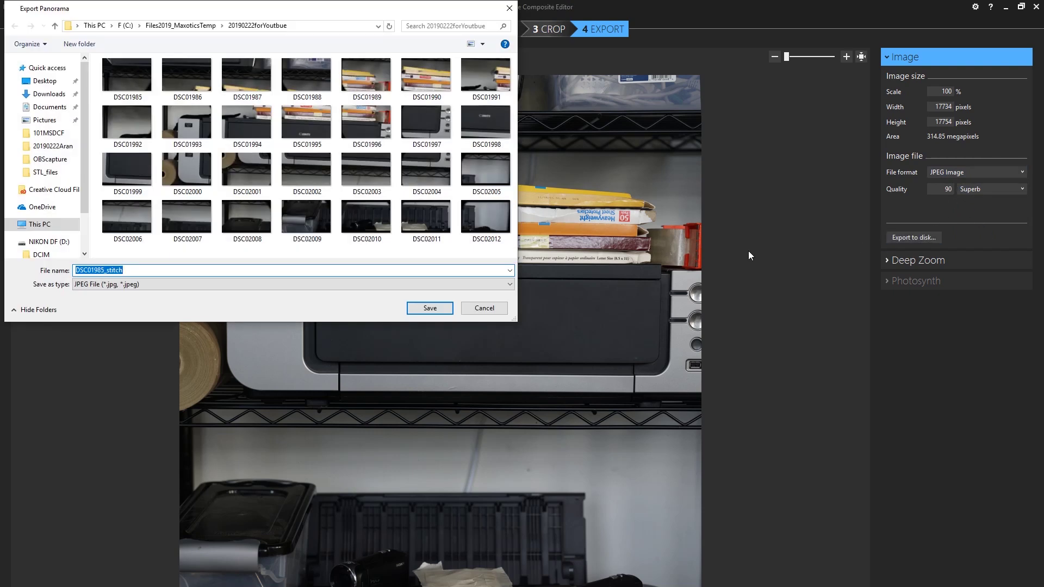
pyautogui.click(430, 308)
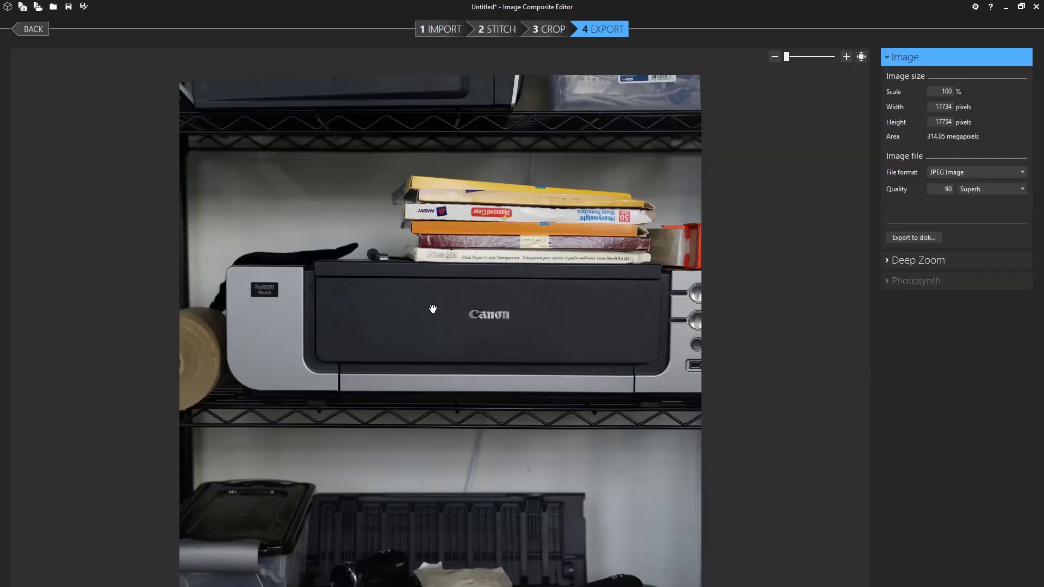
# Close Image Composite Editor discarding the project, then open DSC01985_stitch in Adobe Photoshop CC 2019.
pyautogui.click(1032, 13)
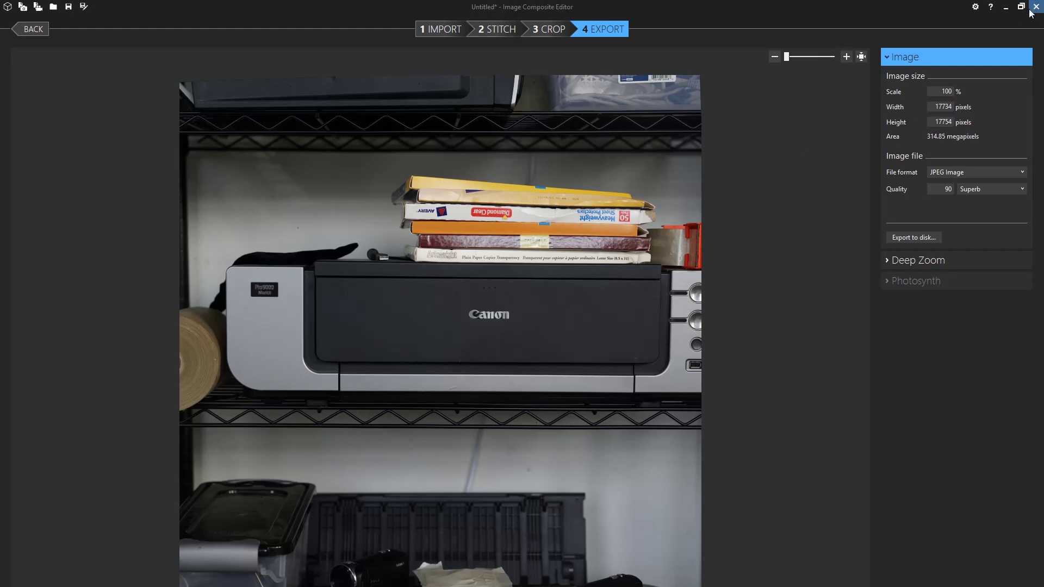
pyautogui.click(514, 330)
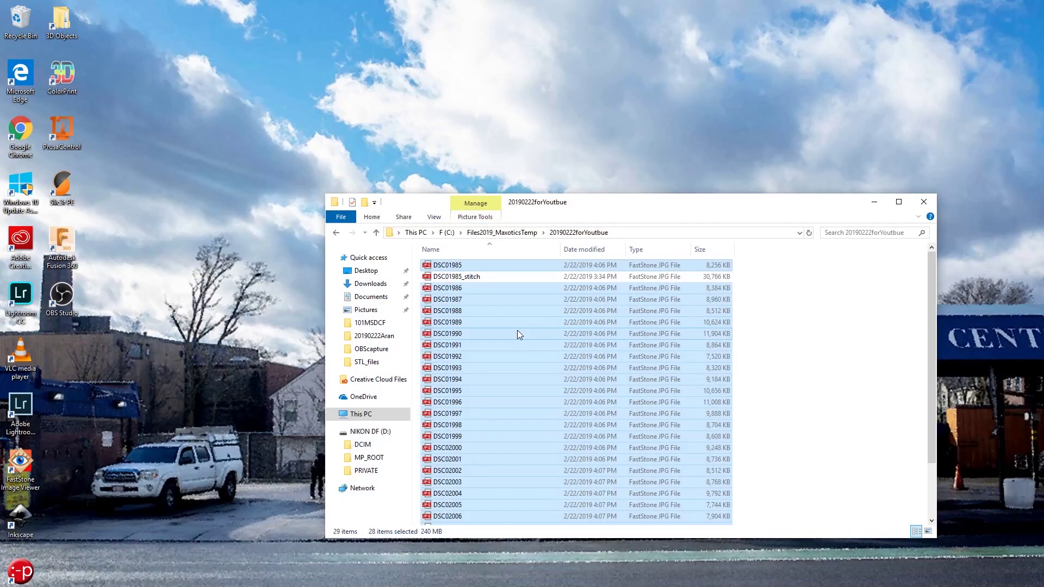
pyautogui.click(483, 277)
pyautogui.rightClick(483, 278)
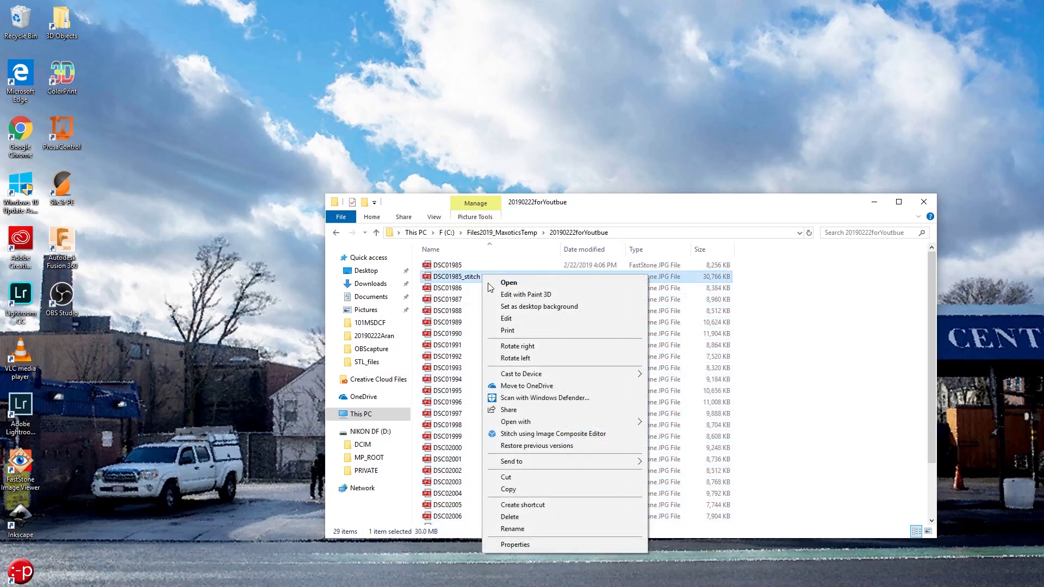
pyautogui.moveTo(592, 422)
pyautogui.click(671, 423)
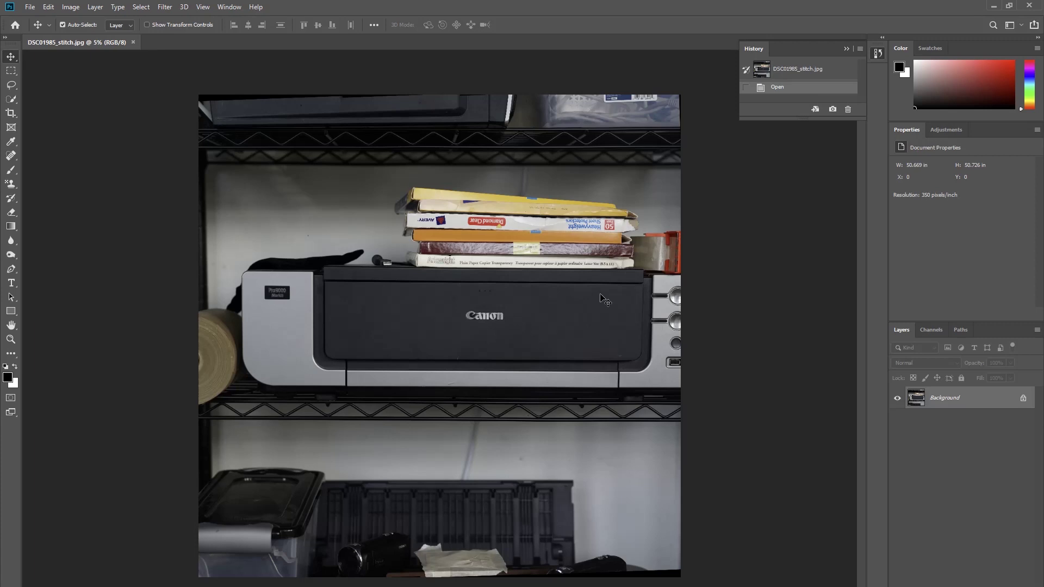
# Apply Image > Auto Color and Auto Contrast, then zoom in on the printer and wall.
pyautogui.click(71, 7)
pyautogui.click(101, 72)
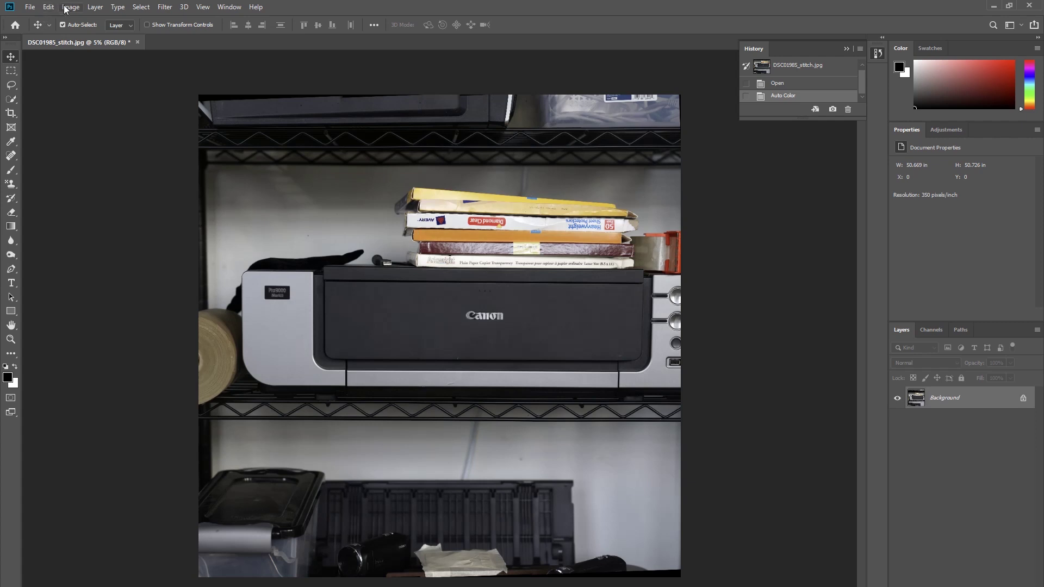
pyautogui.click(70, 7)
pyautogui.click(96, 65)
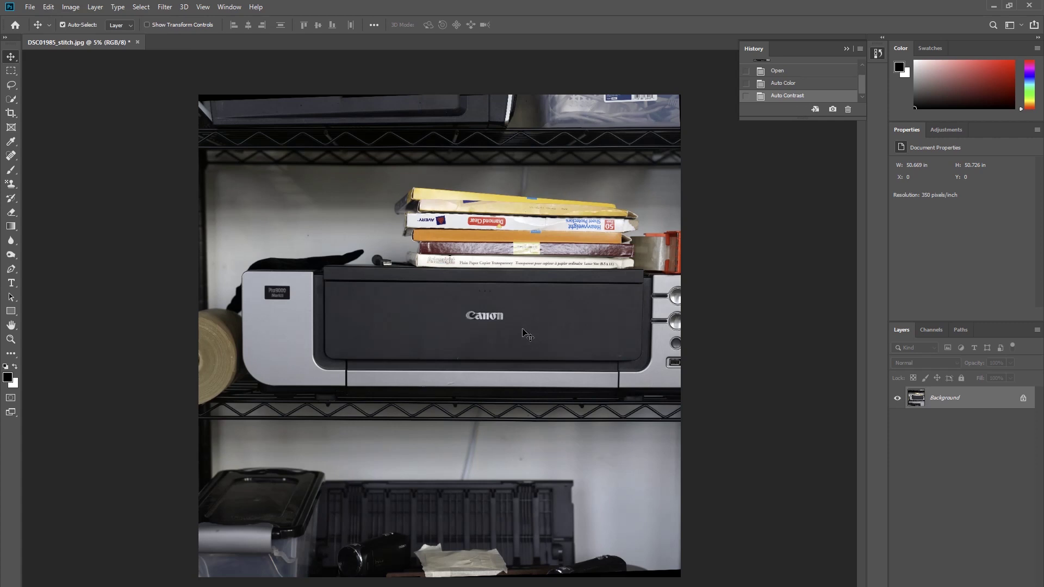
pyautogui.hotkey('ctrl', '+')
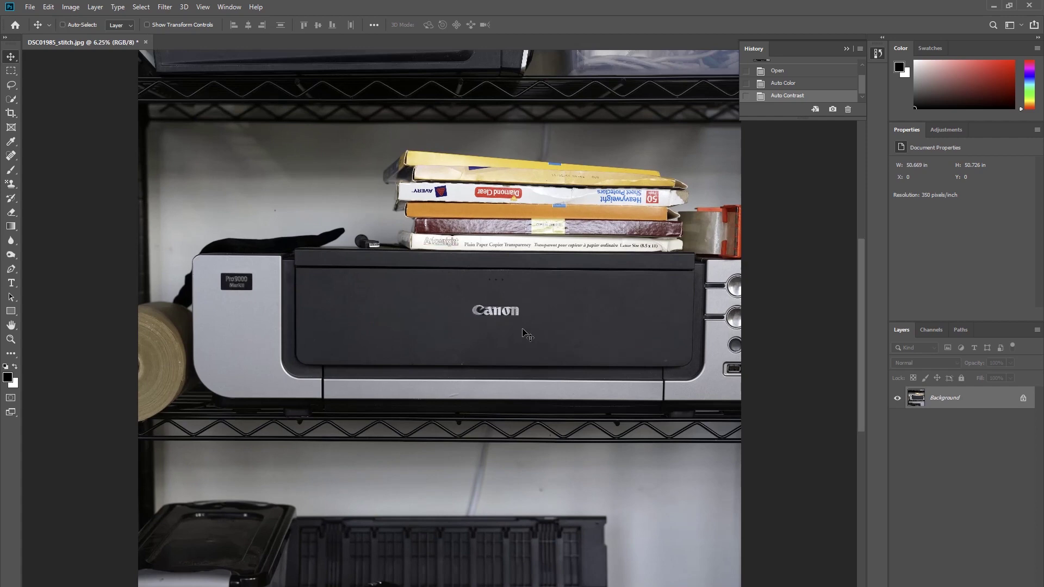
pyautogui.hotkey('ctrl', '+')
pyautogui.hotkey('ctrl', '+')
pyautogui.hotkey('ctrl', '+')
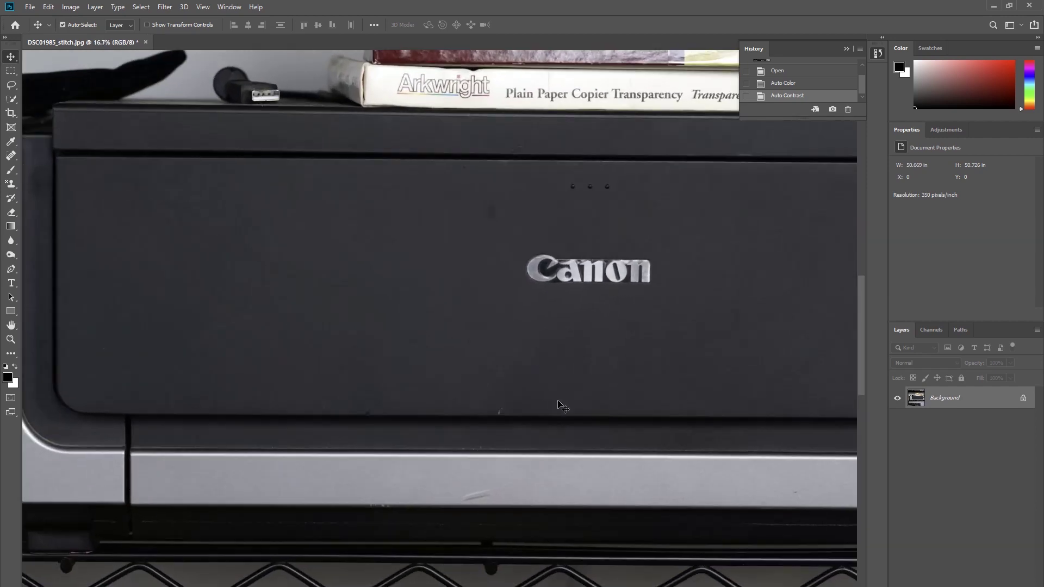
pyautogui.scroll(-10, 557, 400)
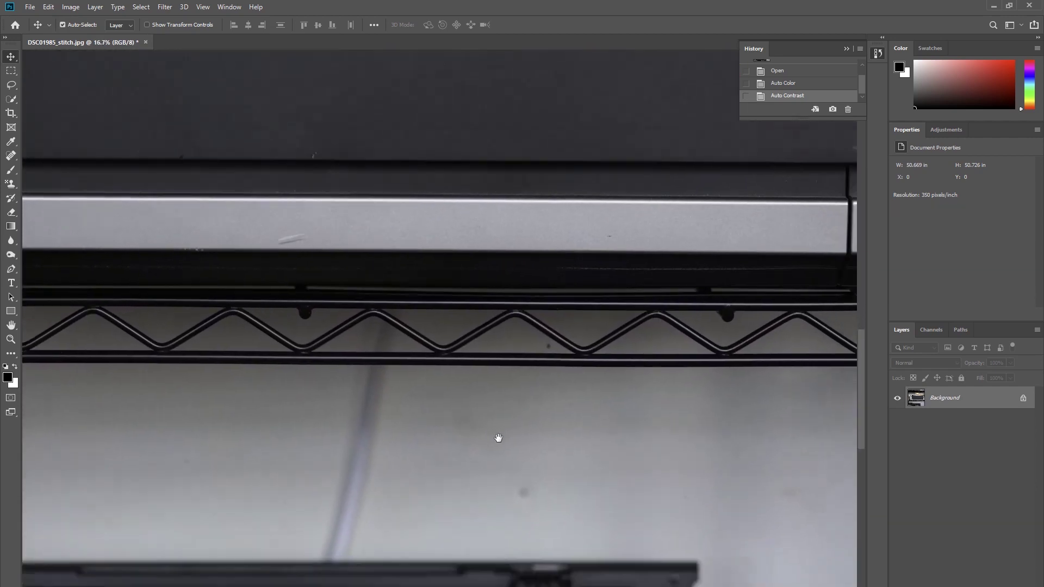
pyautogui.moveTo(499, 438); pyautogui.dragTo(495, 412)
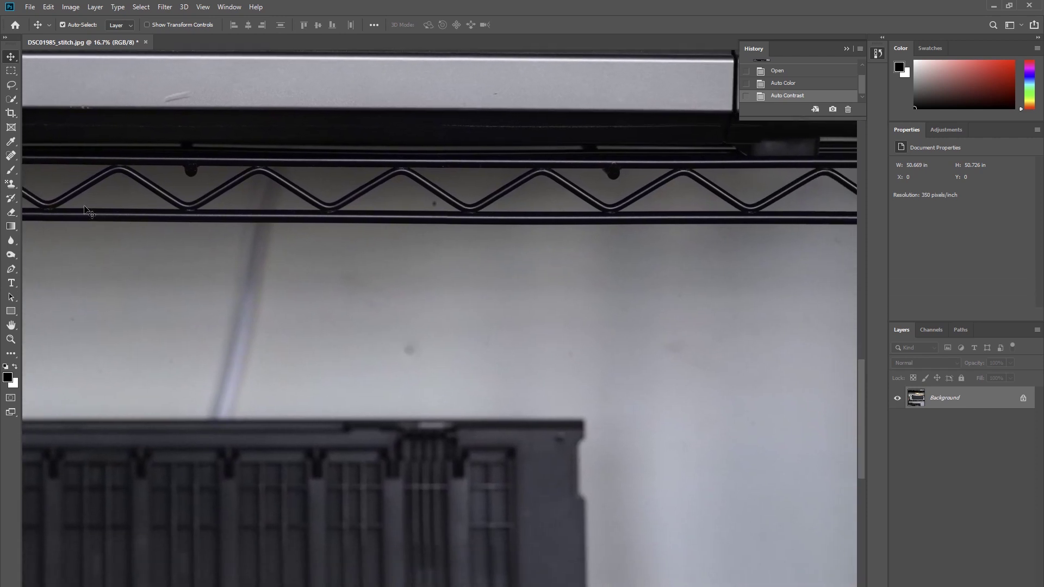
# Heal the wall's dust spots with a size-200 Spot Healing Brush, then zoom back out.
pyautogui.click(11, 156)
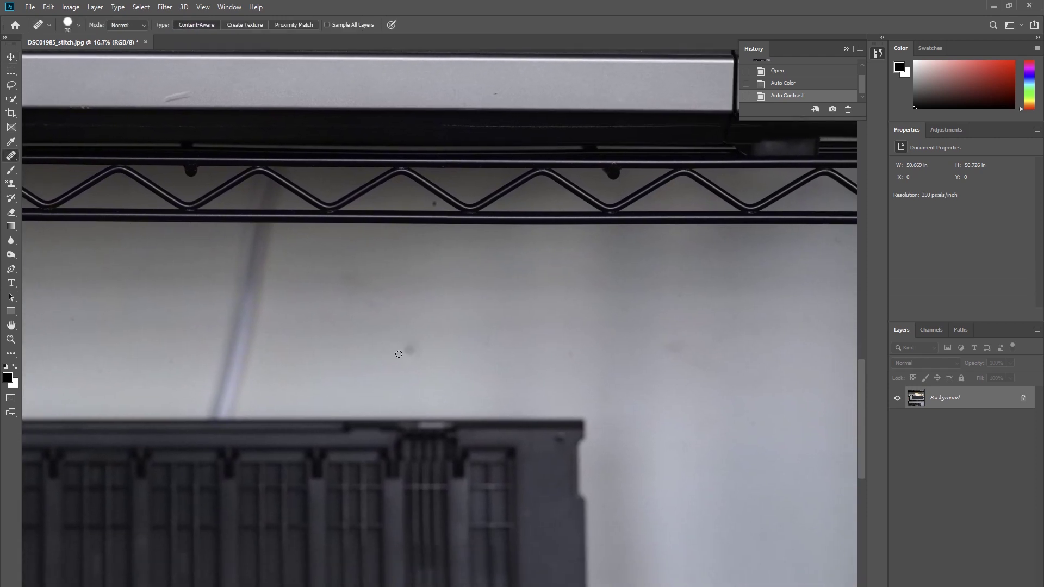
pyautogui.press(']')
pyautogui.press(']')
pyautogui.press(']')
pyautogui.press(']')
pyautogui.press(']')
pyautogui.click(412, 348)
pyautogui.click(489, 337)
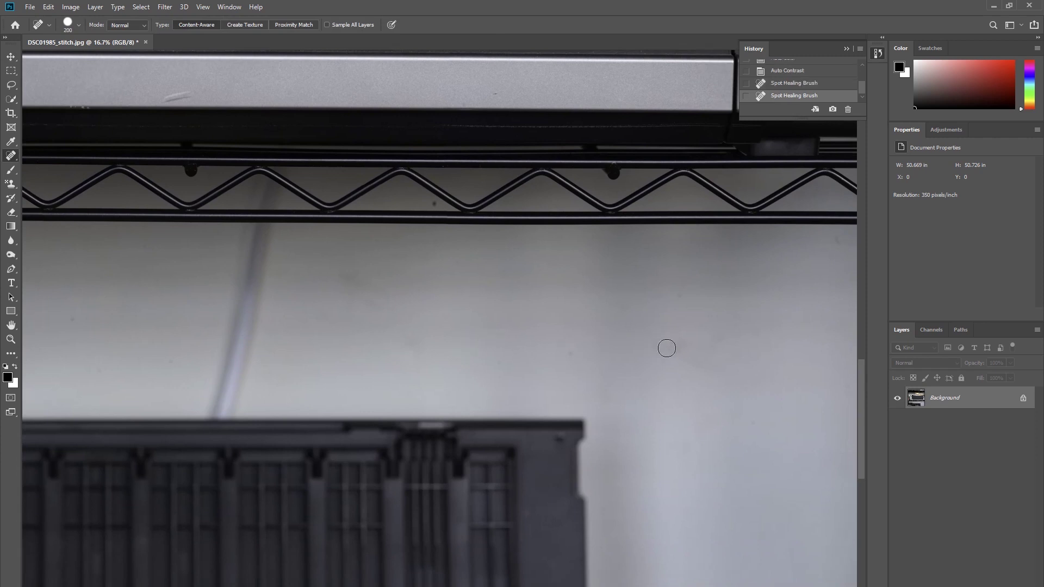
pyautogui.moveTo(664, 347)
pyautogui.mouseDown()
pyautogui.moveTo(676, 347)
pyautogui.moveTo(642, 355)
pyautogui.mouseUp()
pyautogui.press('[')
pyautogui.press('[')
pyautogui.press('[')
pyautogui.hotkey('ctrl', '-')
pyautogui.hotkey('ctrl', '-')
pyautogui.hotkey('ctrl', '-')
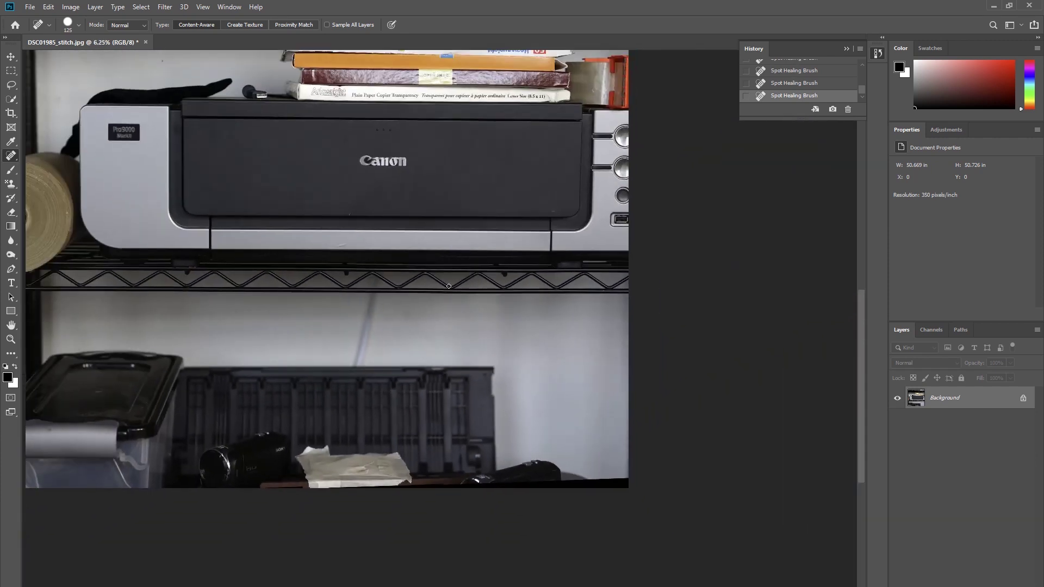
pyautogui.hotkey('ctrl', '0')
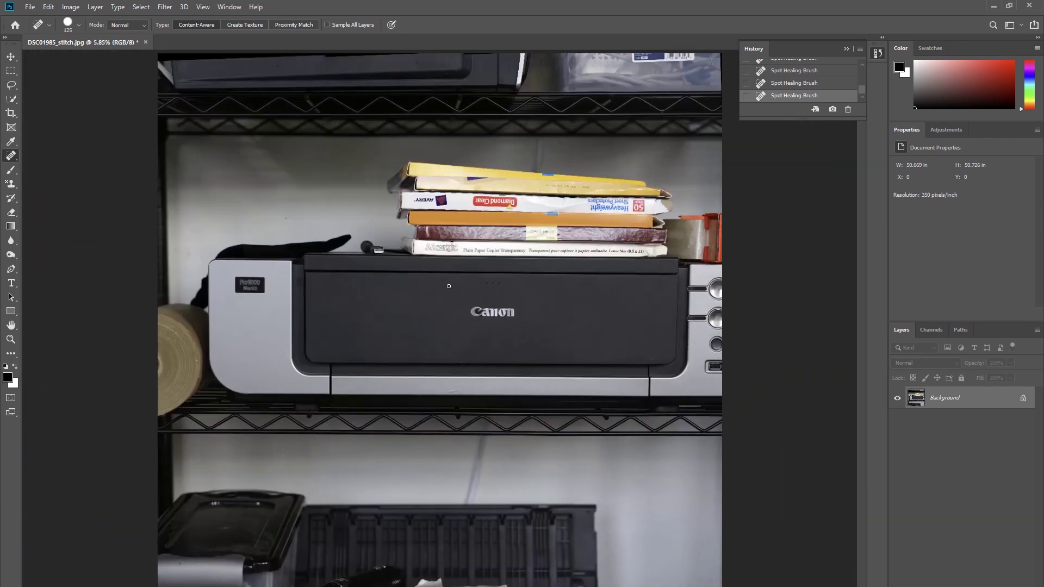